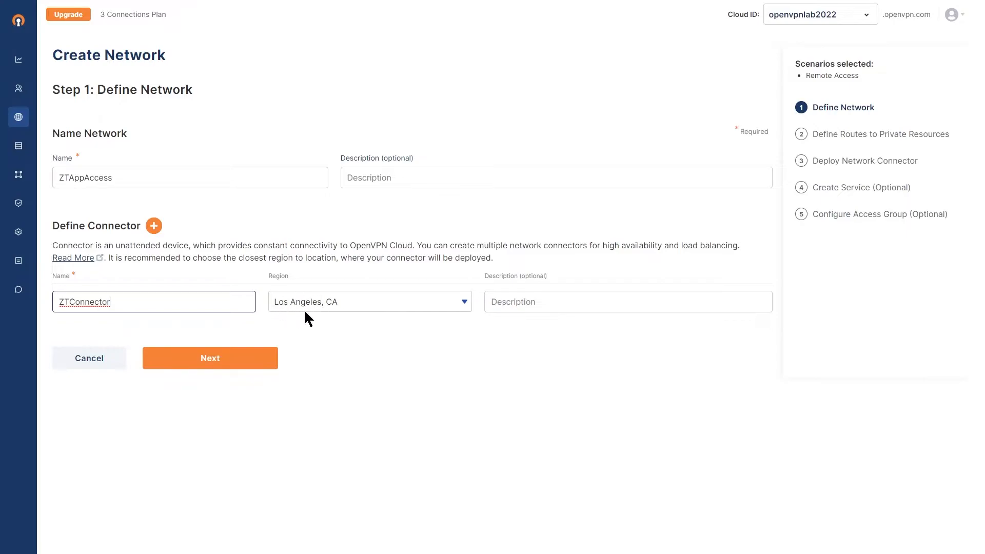
Step: Proceed to the network's routes and add accounting.ovnlab.local and timecard.ovnlab.local as private domains
left_click(212, 366)
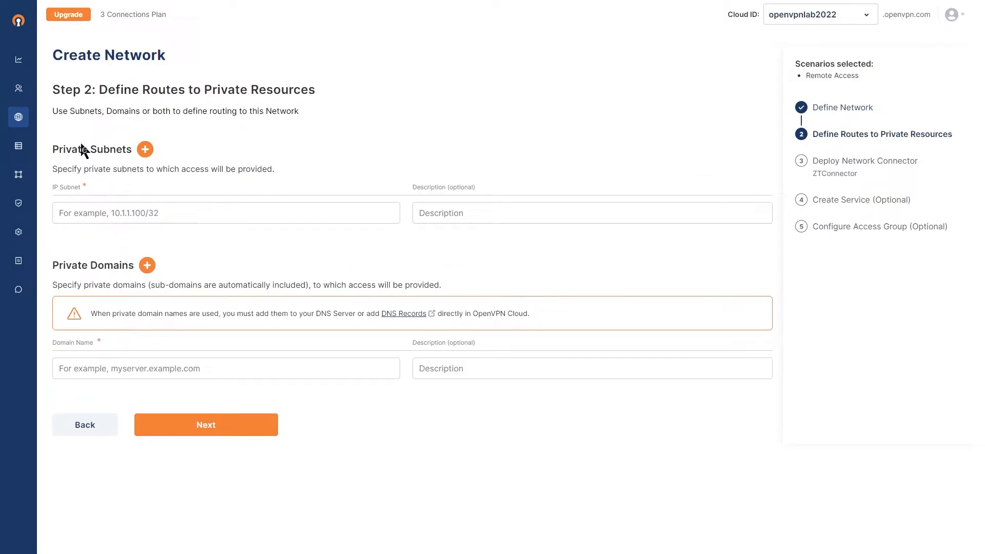
left_click(88, 373)
left_click(149, 421)
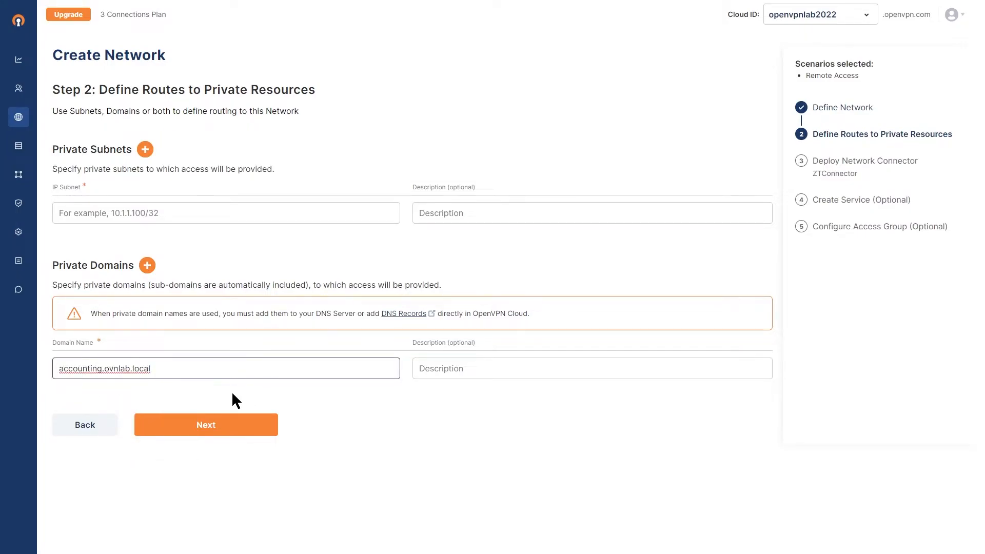
left_click(148, 265)
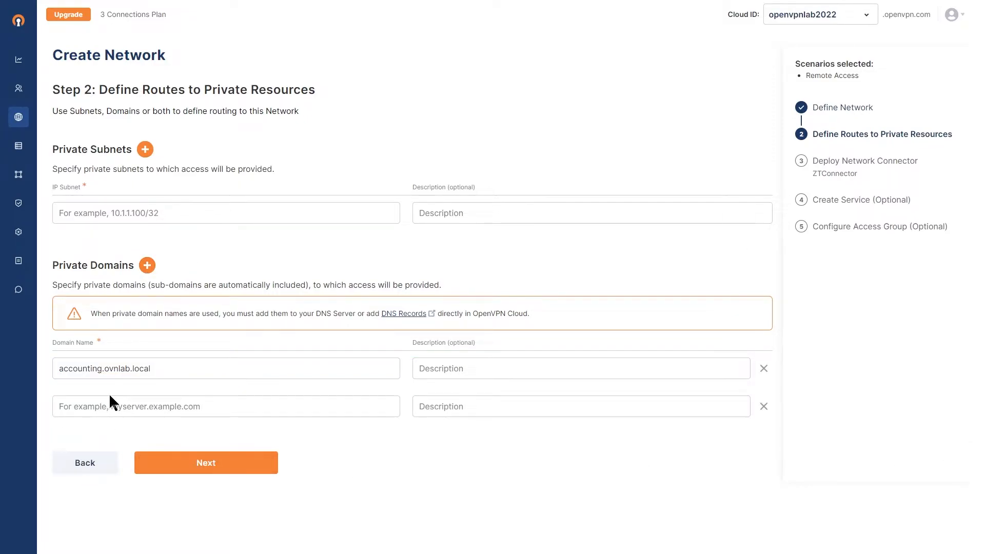
left_click(107, 410)
key("Down")
key("Return")
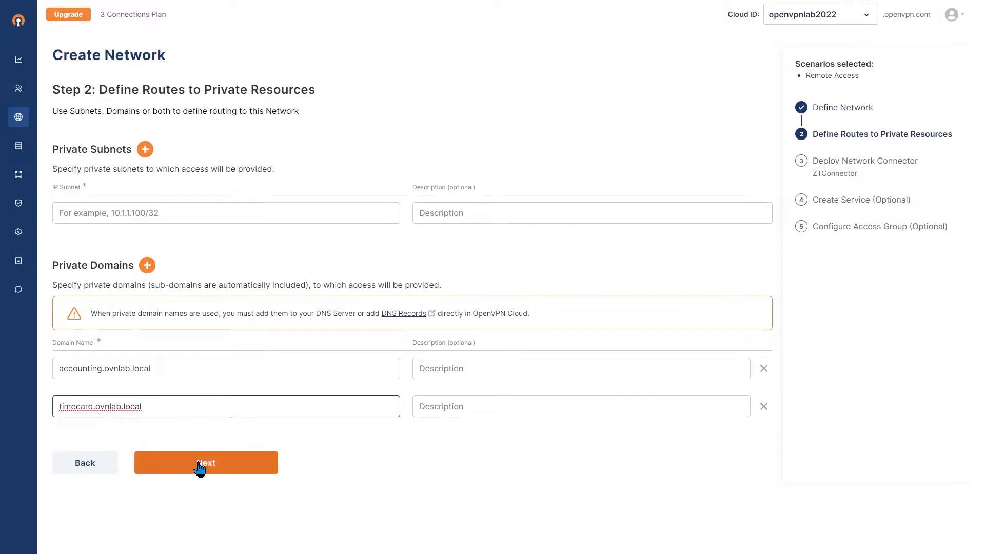
left_click(203, 469)
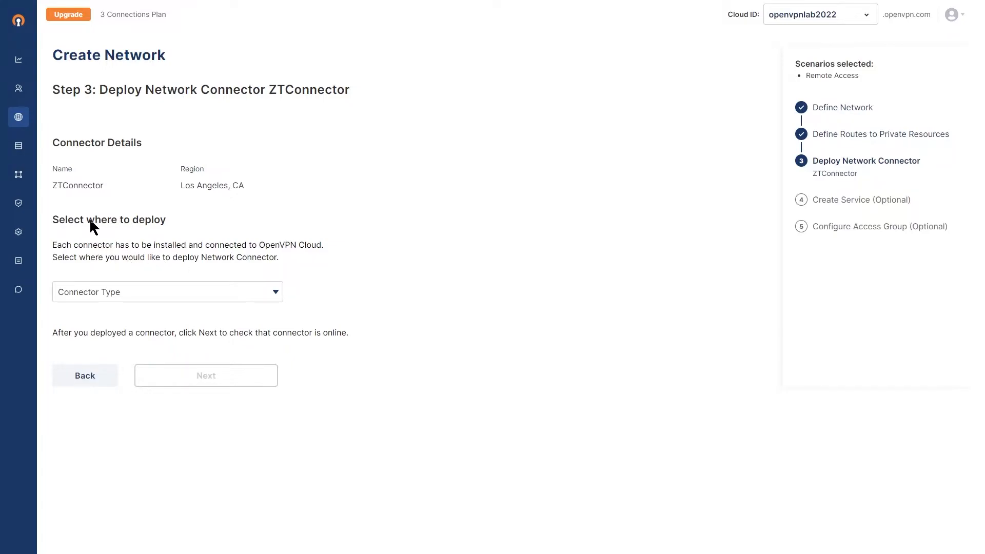
Step: Choose AWS as the deployment location for ZTConnector and set the AWS region to us-west-1
left_click(275, 293)
left_click(68, 168)
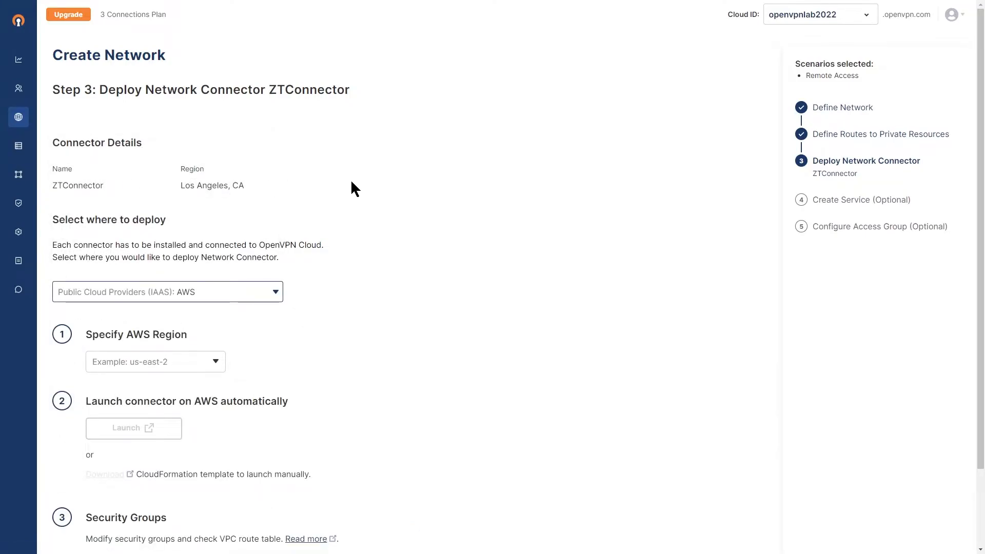
left_click(139, 360)
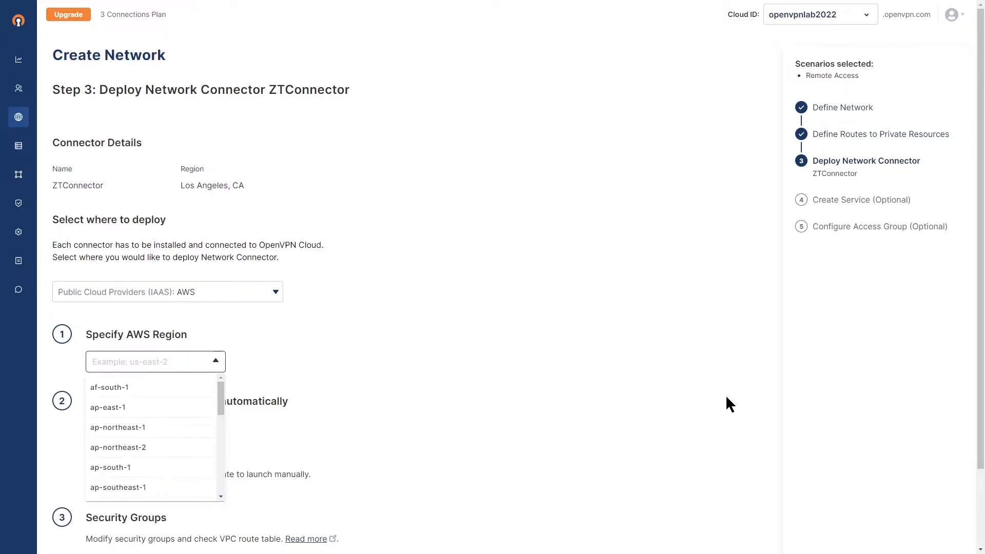
left_click(403, 310)
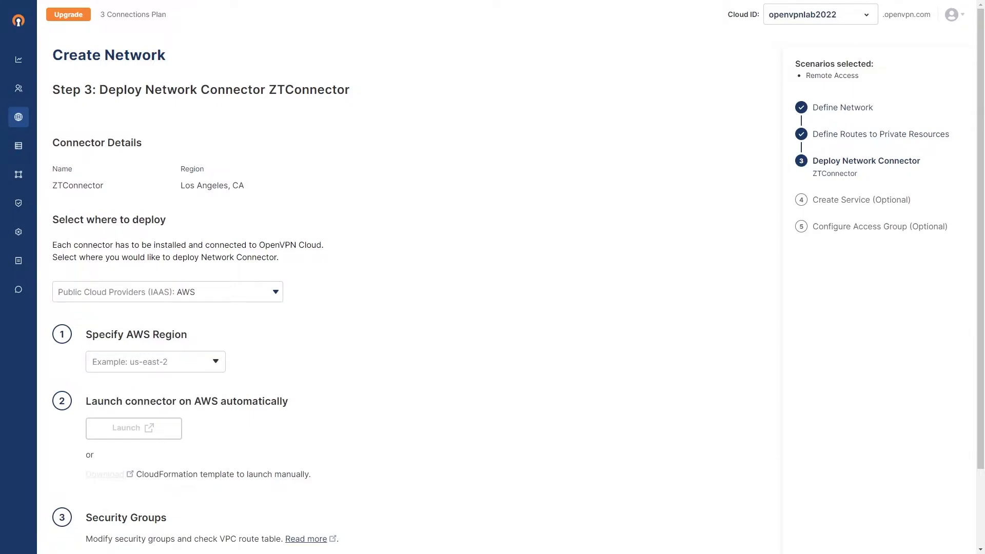
left_click(147, 363)
type("us-wes")
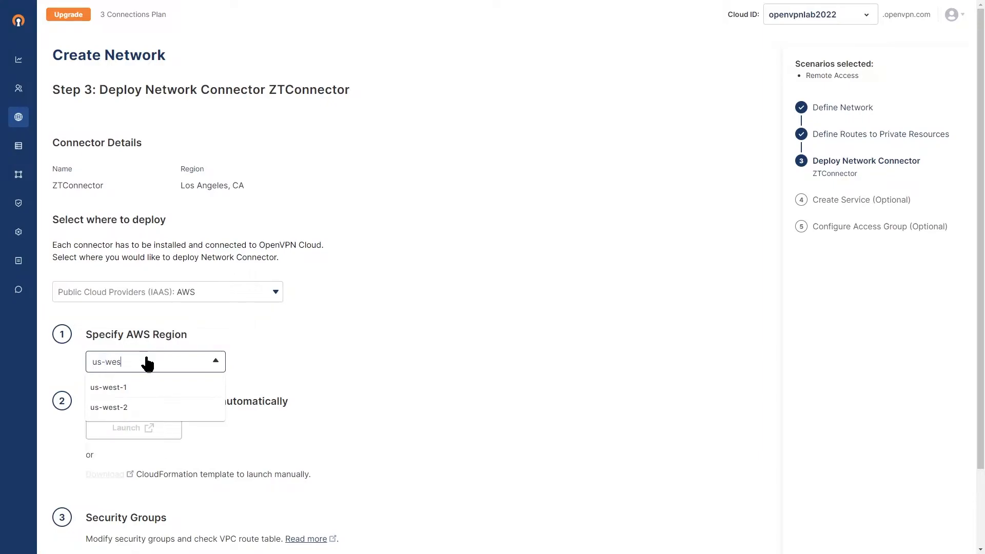
left_click(118, 387)
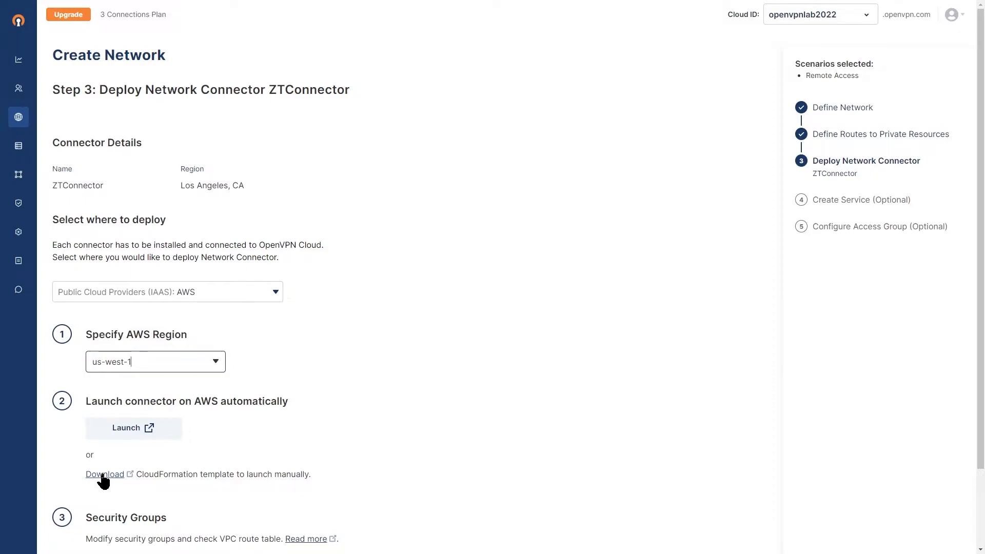
Step: Launch the connector automatically on AWS and review the stack name and parameter fields of the CloudFormation stack
left_click(132, 432)
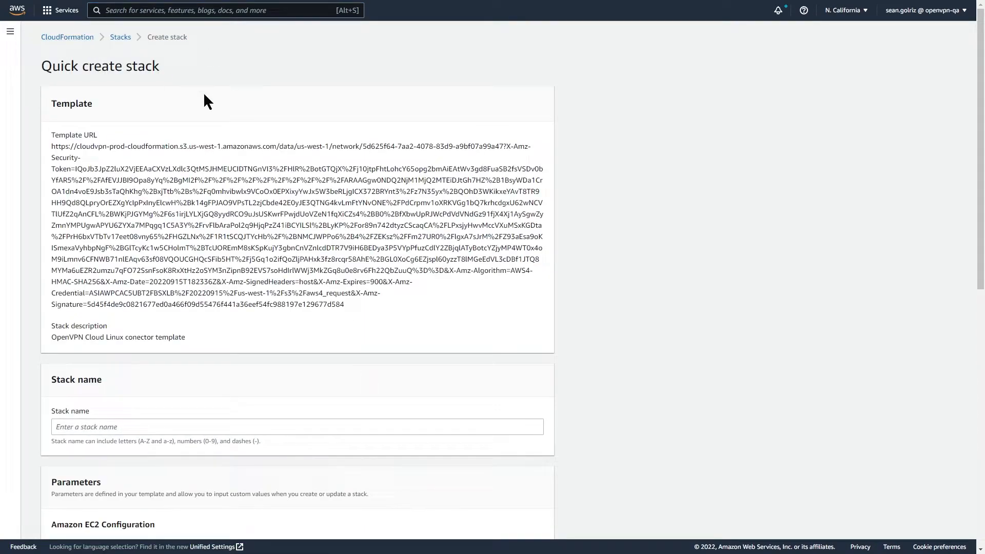
scroll(222, 185, "down", 3)
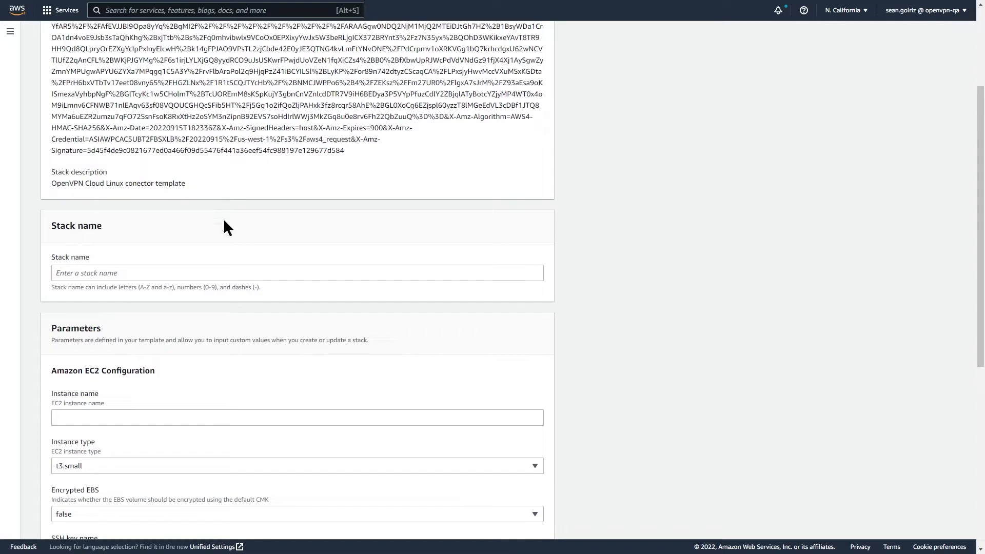
scroll(223, 226, "down", 3)
scroll(165, 323, "down", 4)
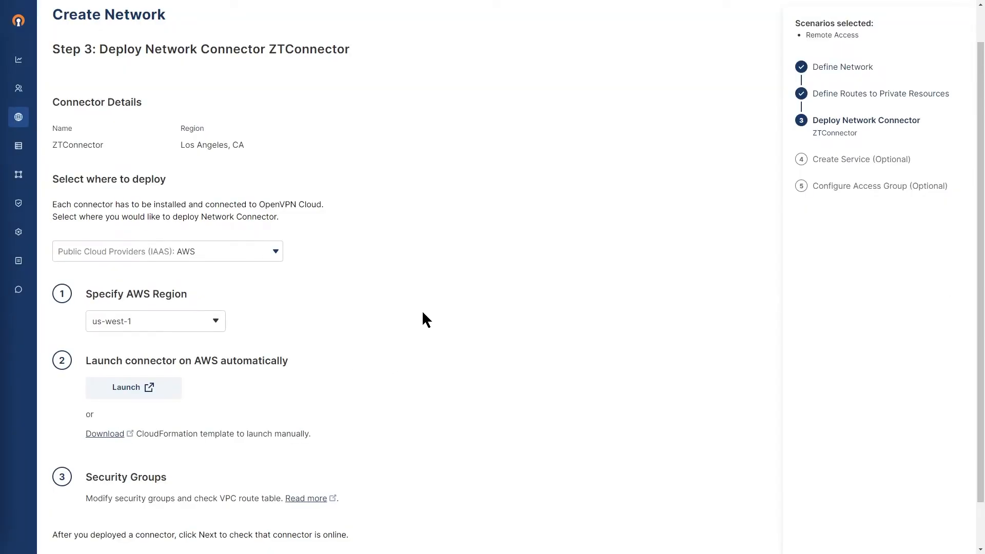
Step: Check the connection status of the deployed ZTConnector and continue to service creation
scroll(408, 329, "down", 1)
left_click(201, 527)
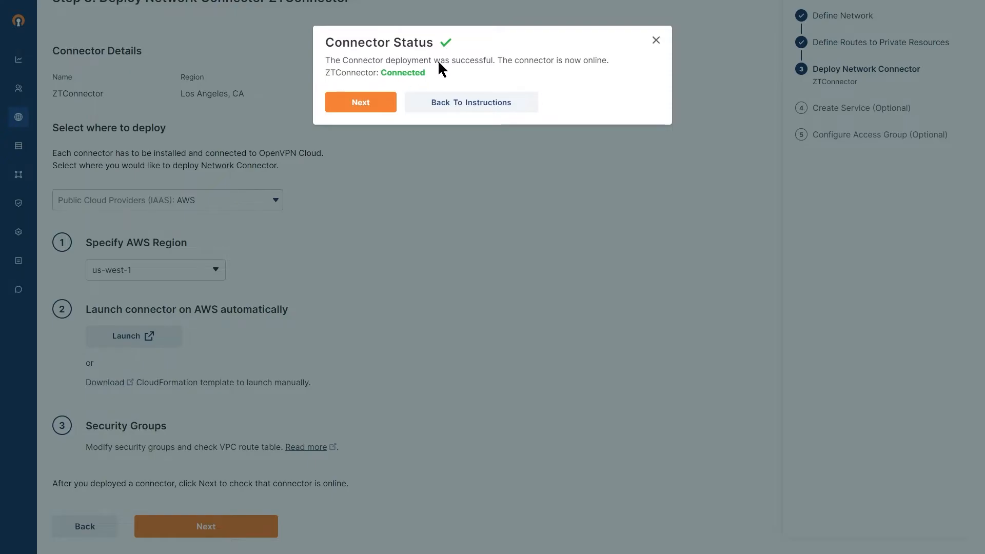
left_click(362, 109)
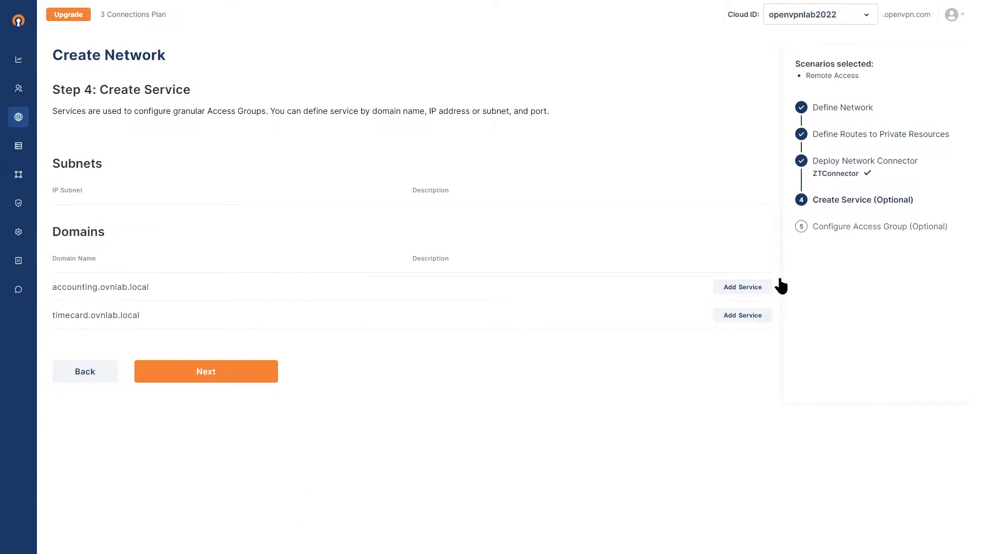
Step: Add a service named Accounting to accounting.ovnlab.local with the custom protocols HTTP, HTTPS and ICMP
left_click(732, 287)
left_click(143, 341)
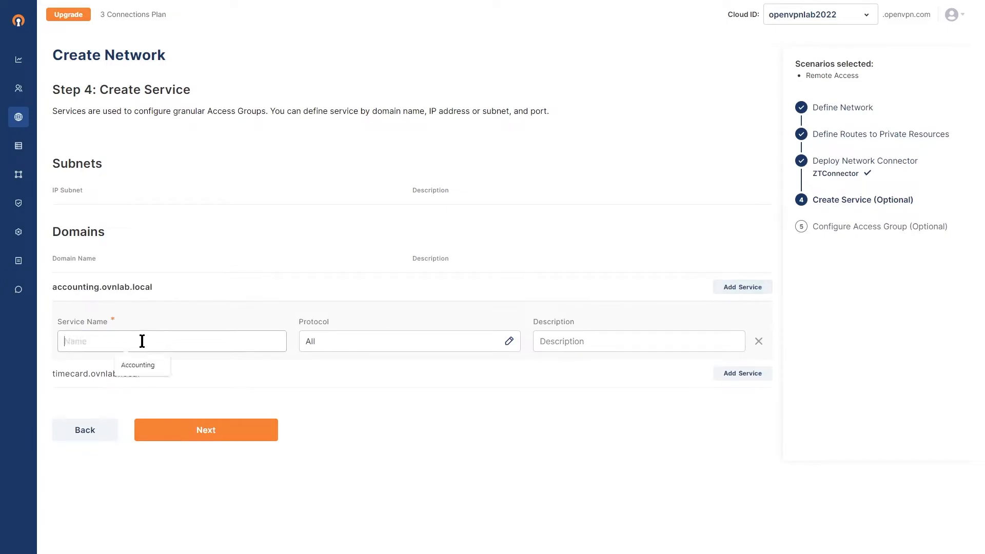
type("Accounting")
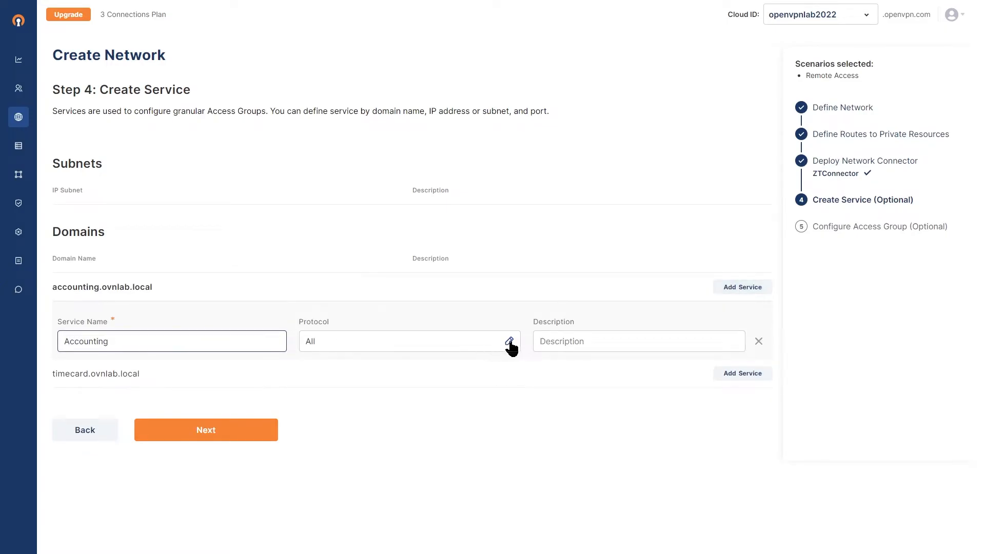
left_click(509, 342)
left_click(298, 79)
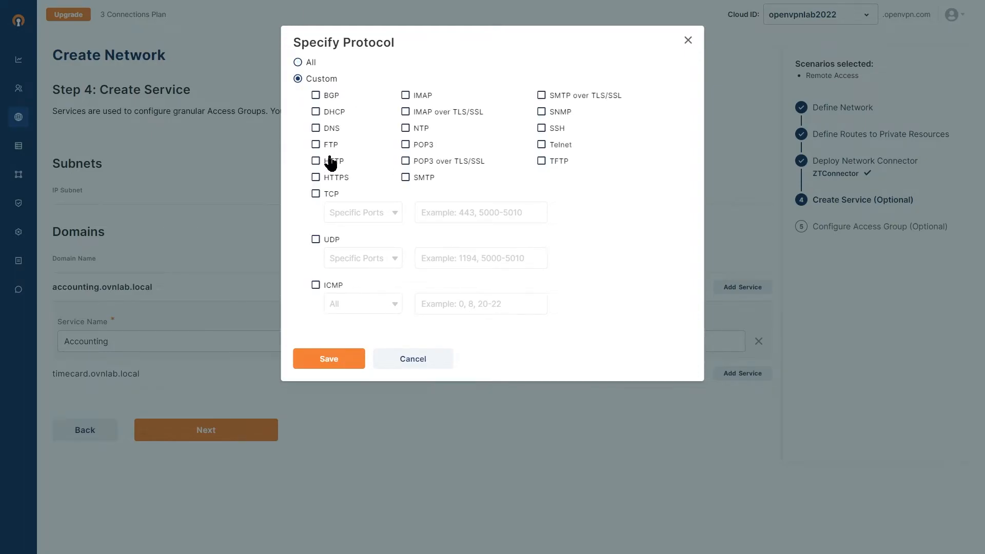
left_click(316, 161)
left_click(316, 177)
left_click(316, 285)
left_click(329, 359)
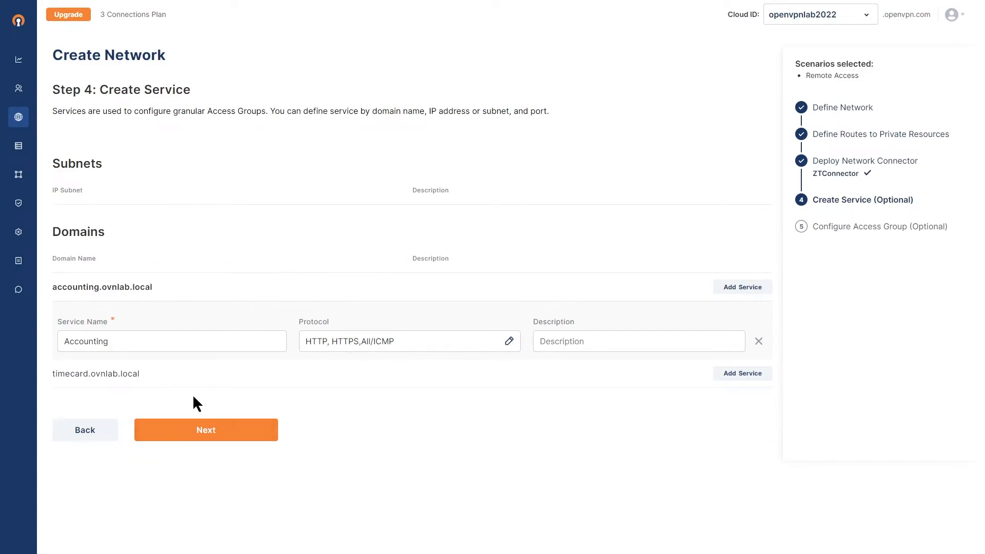
Step: Add a service named Timecard to timecard.ovnlab.local with the custom protocols HTTP, HTTPS and ICMP
left_click(745, 374)
left_click(213, 425)
type("Timecard")
left_click(510, 430)
left_click(299, 79)
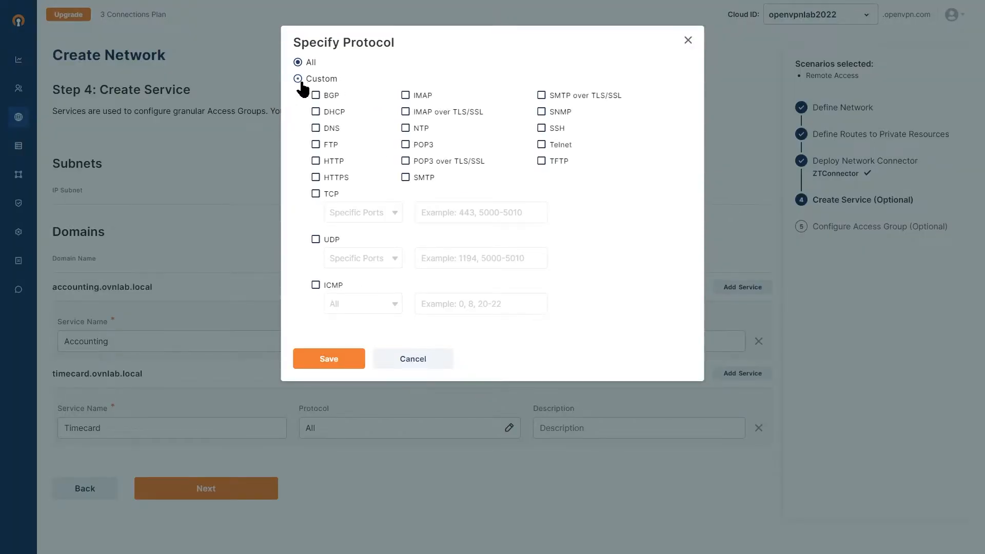
left_click(323, 164)
left_click(324, 178)
left_click(323, 285)
left_click(325, 358)
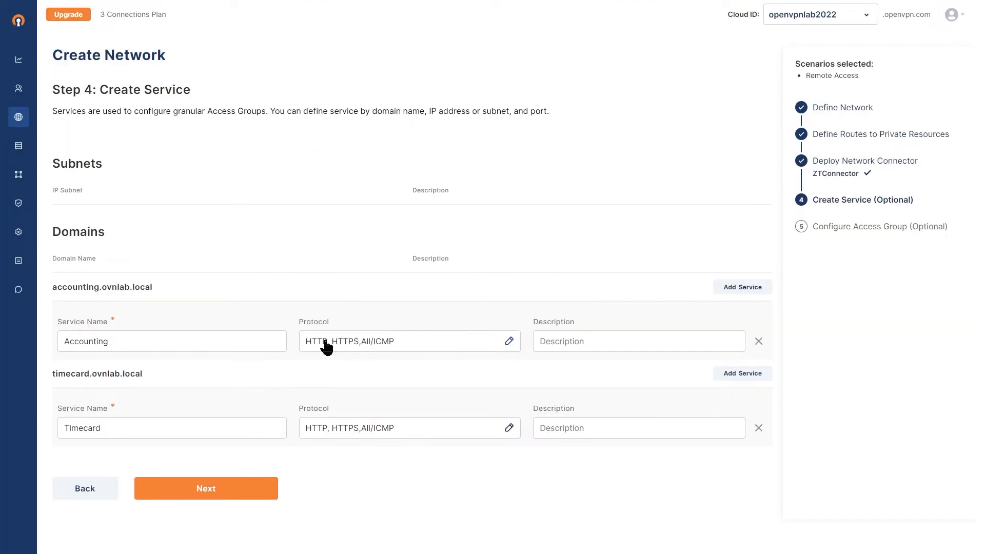
Step: Finish creating the network without configuring an access group, and review its details and destination services
left_click(207, 492)
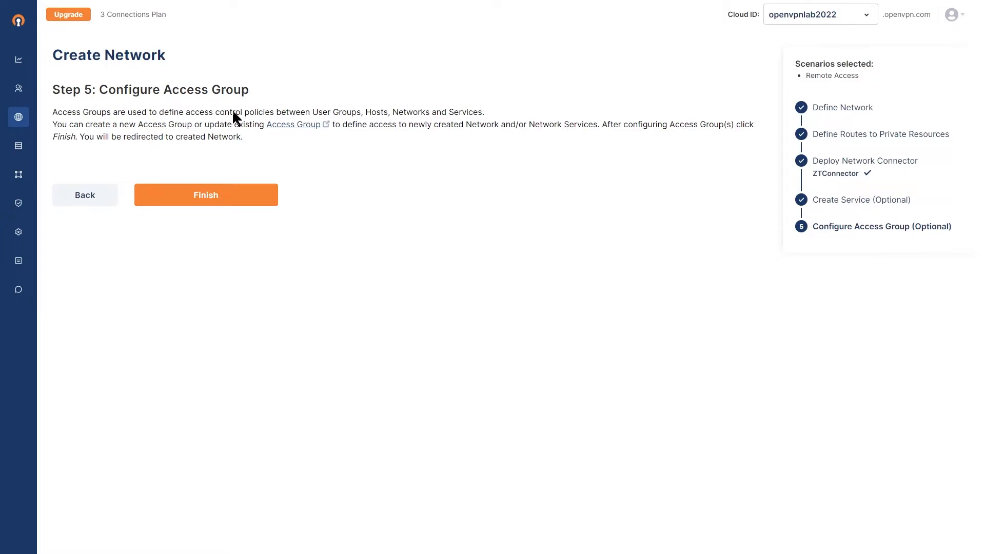
left_click(204, 200)
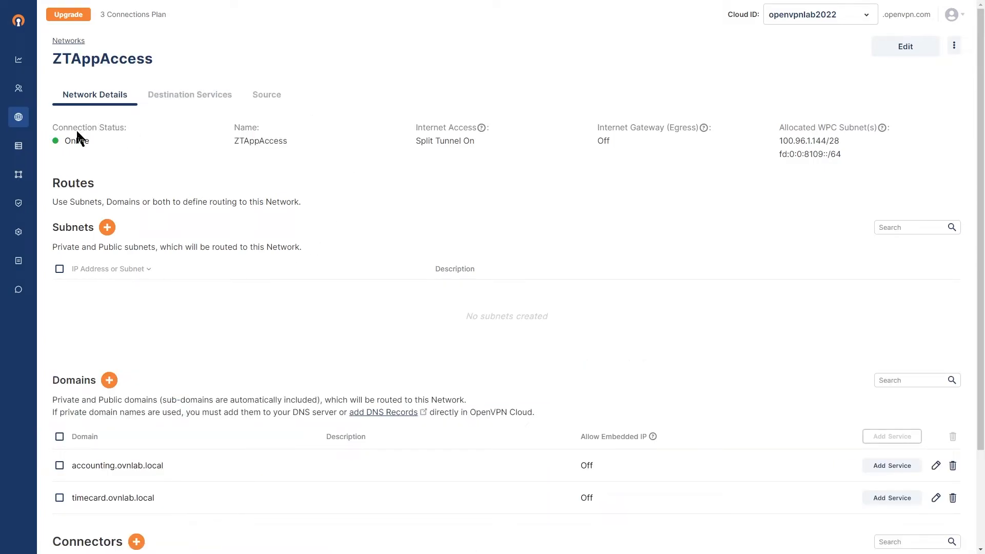
scroll(205, 246, "down", 3)
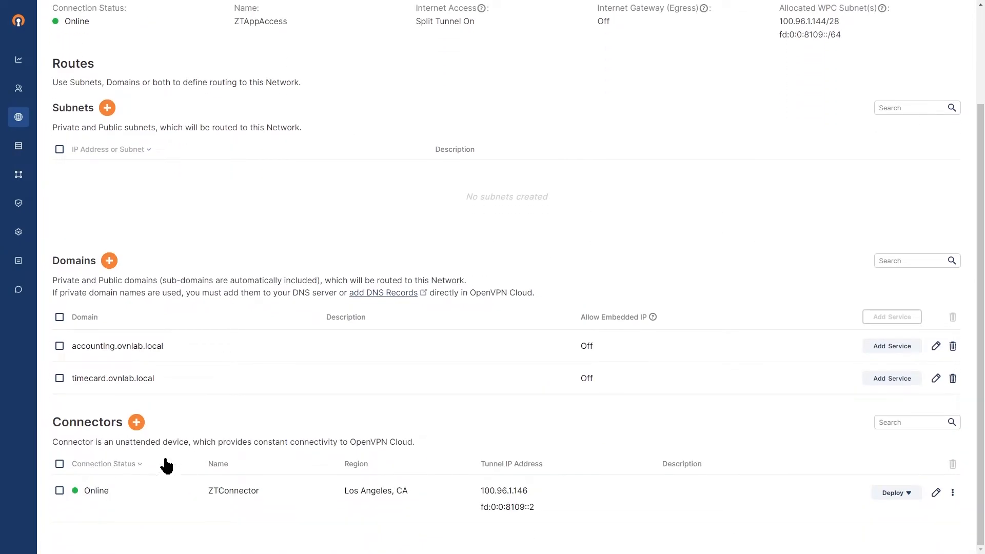
scroll(225, 384, "up", 3)
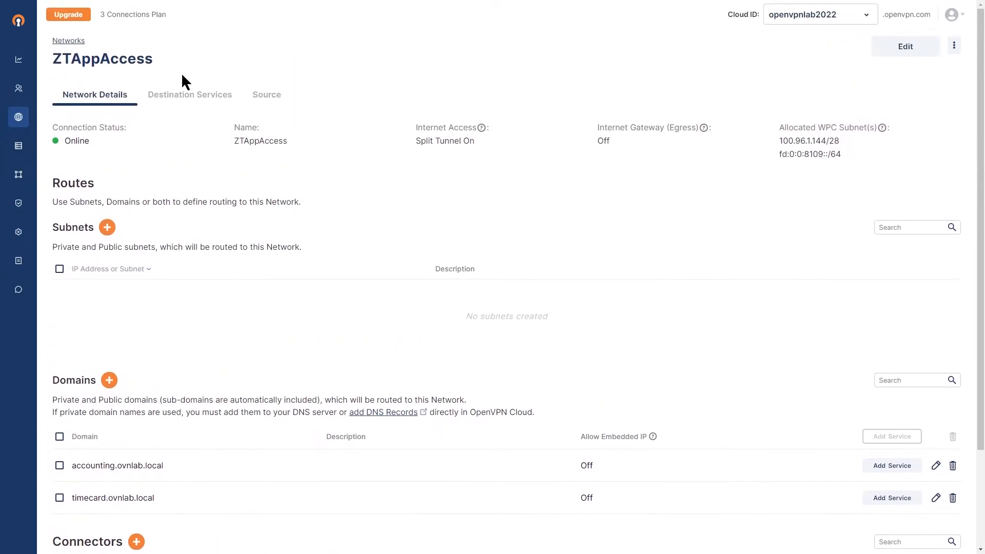
left_click(187, 100)
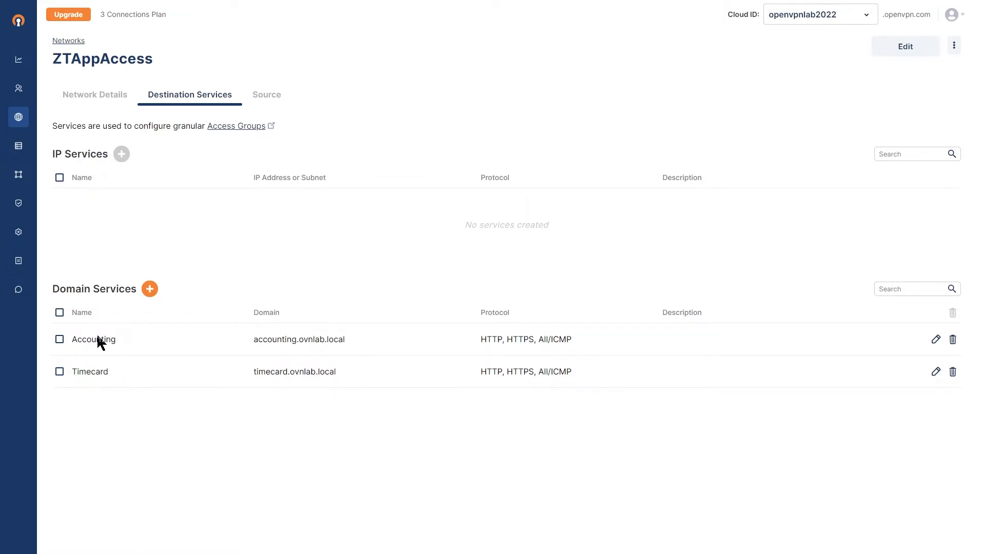
Step: Add a DNS record for accounting.ovnlab.local with the IPv4 address 192.168.0.251
mouse_move(18, 232)
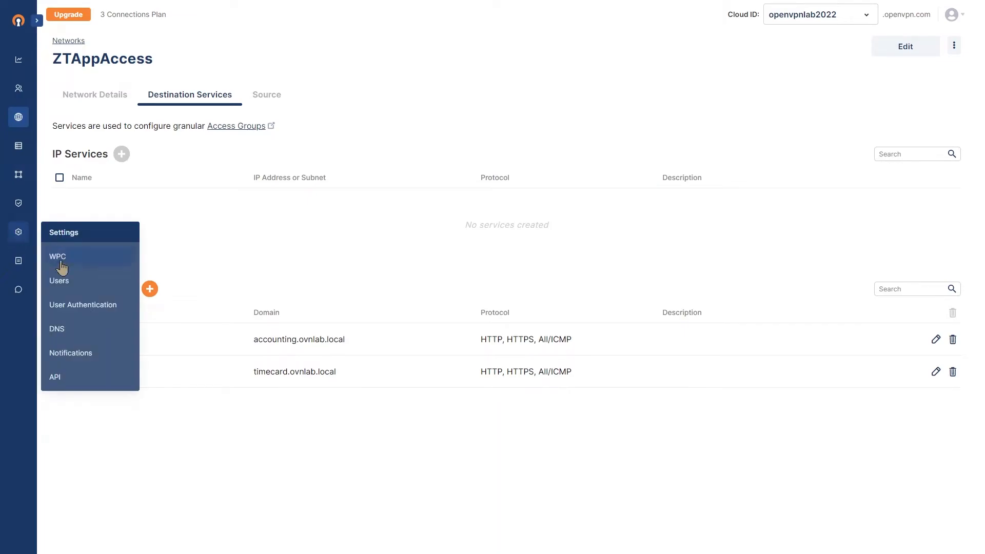
left_click(58, 334)
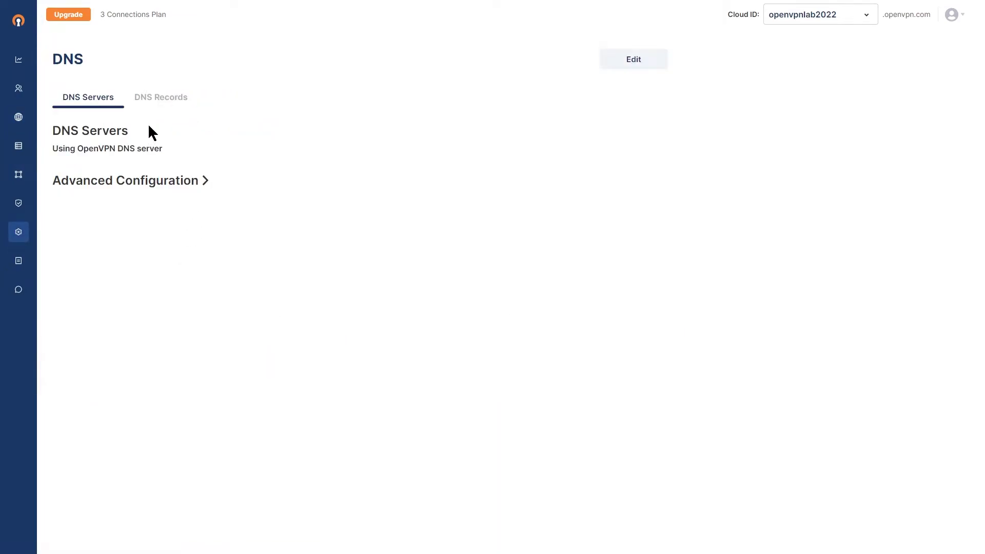
left_click(159, 101)
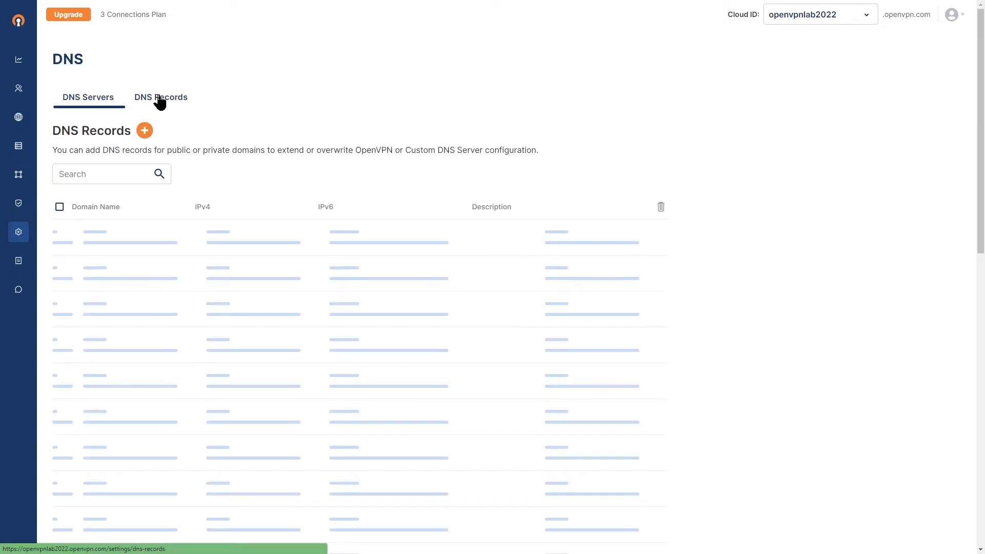
left_click(144, 131)
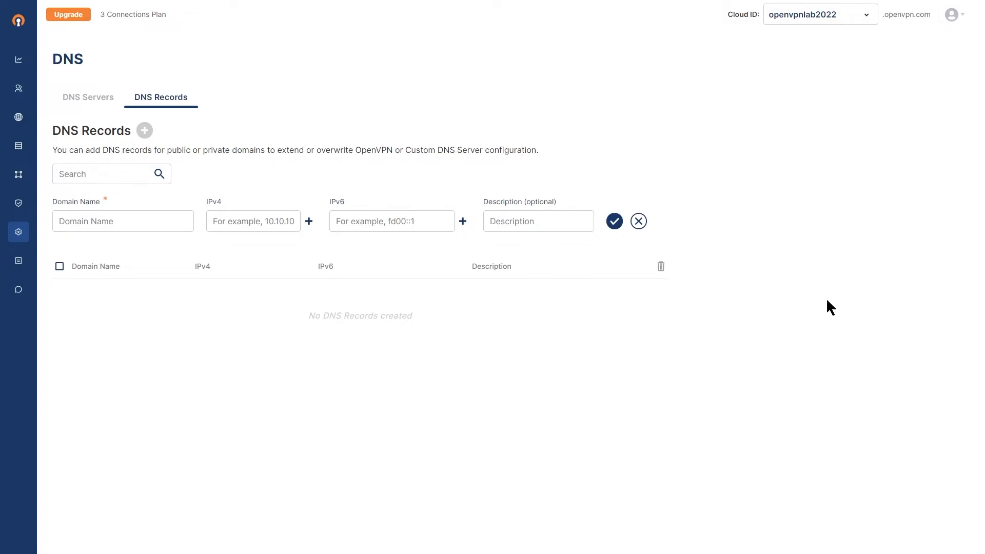
left_click(110, 221)
type("accounting.ovnlab.local")
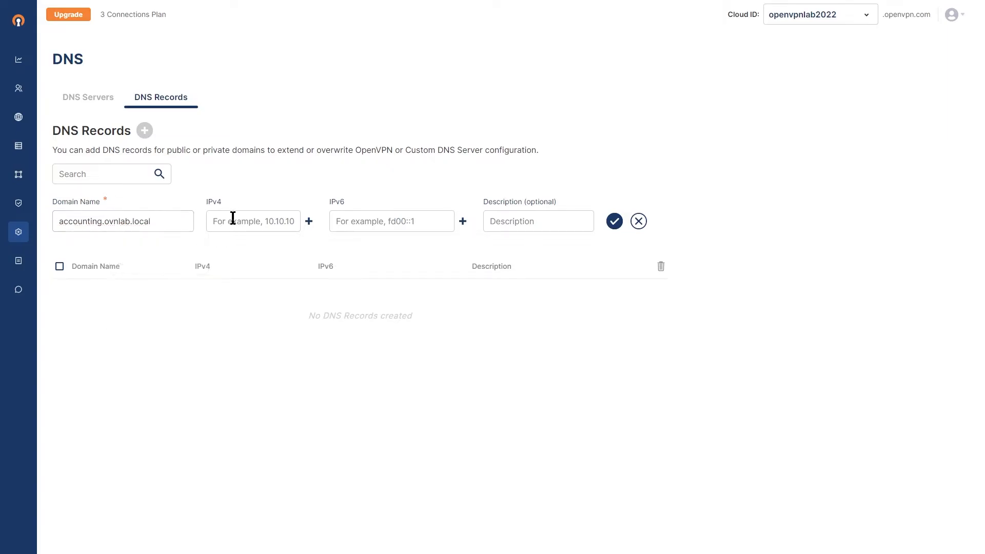
left_click(233, 219)
type("92")
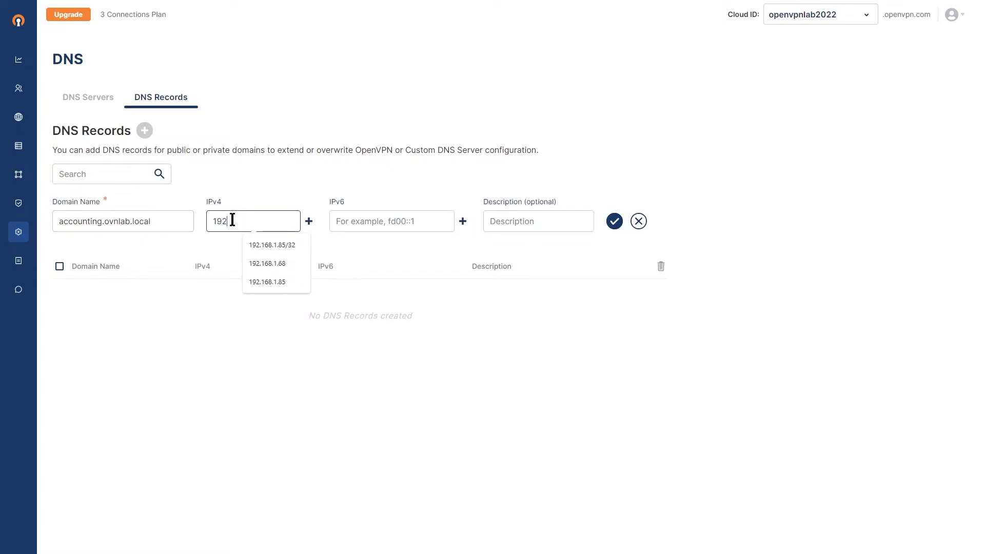
type(".168.0.251")
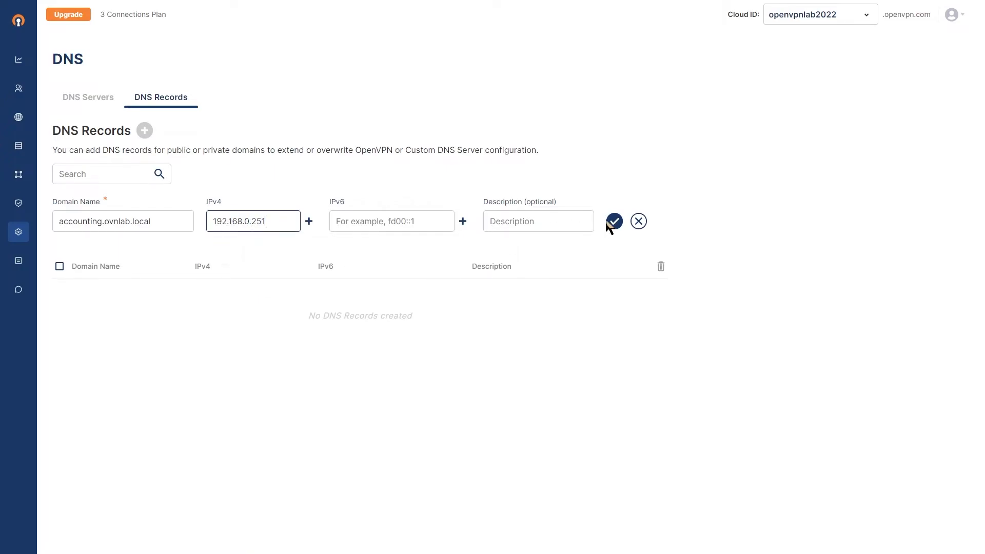
left_click(611, 222)
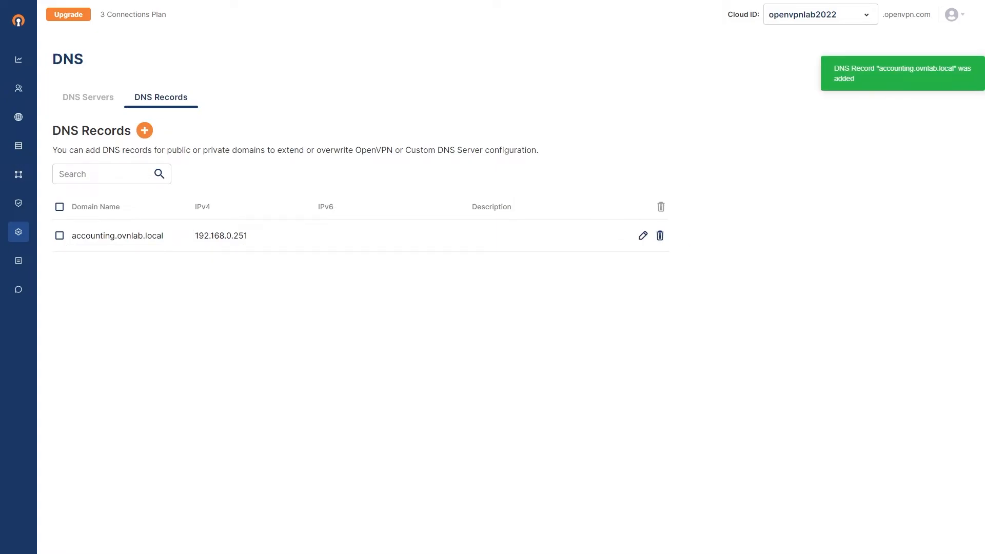
Step: Add a DNS record for timecard.ovnlab.local with the IPv4 address 192.168.1.68
left_click(144, 130)
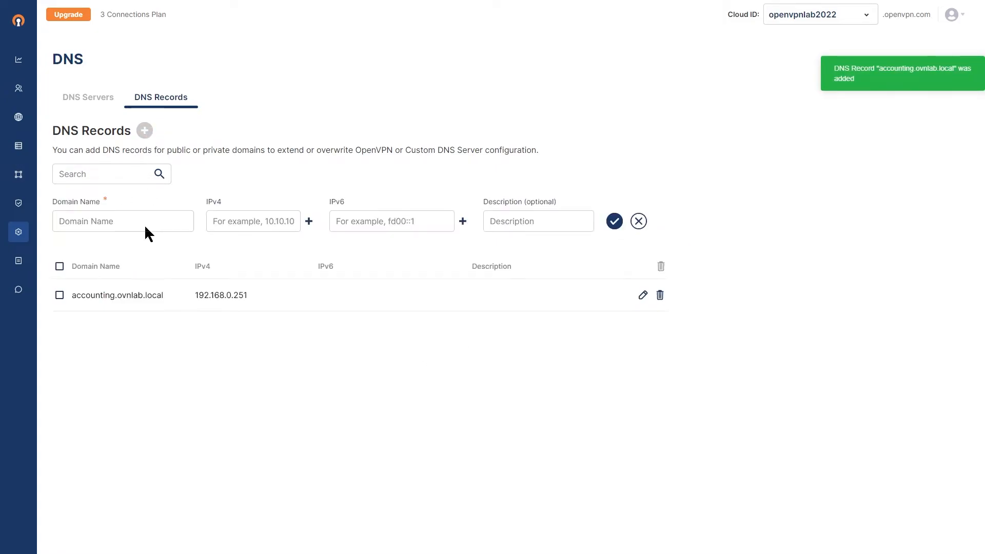
left_click(117, 224)
type("timecard.ovnlab.local")
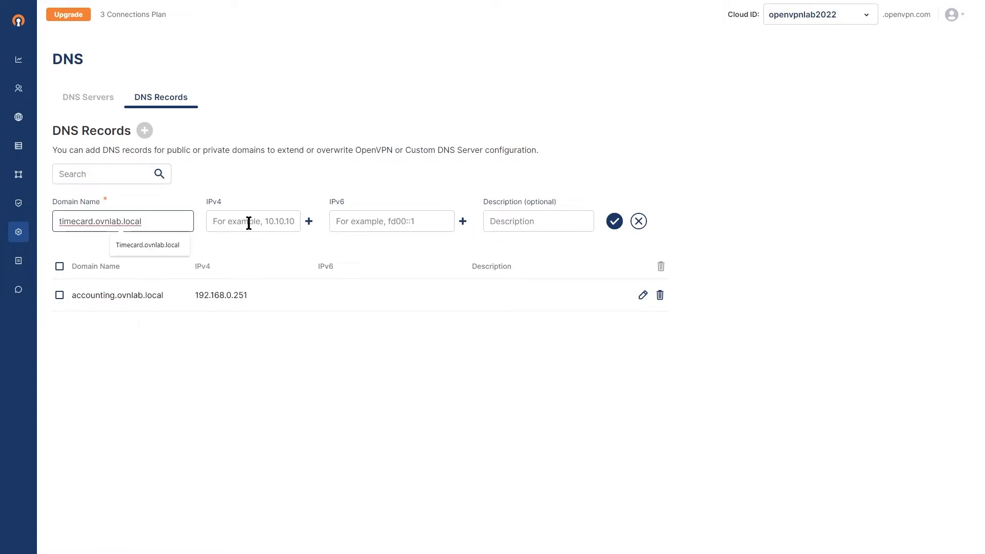
left_click(250, 222)
type("192.168.1.68")
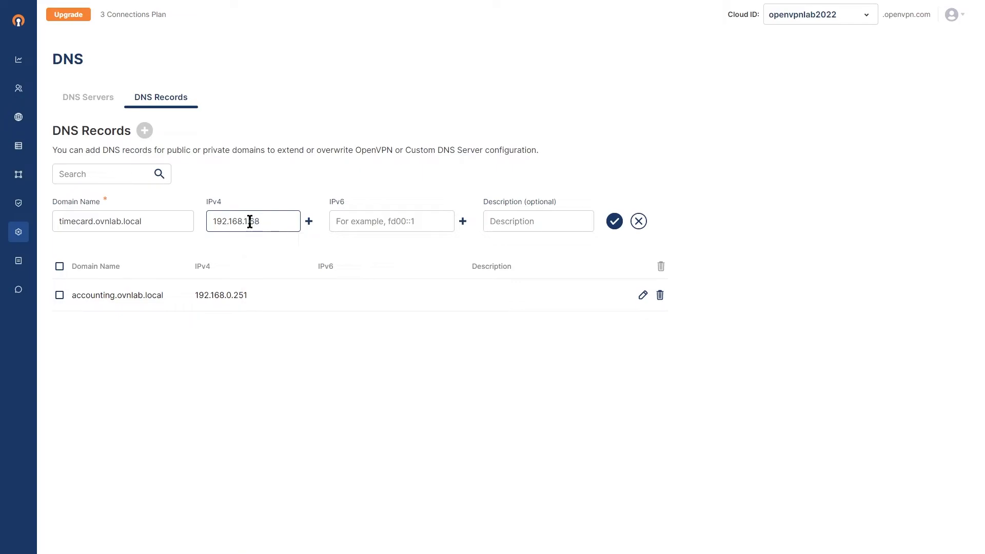
key("BackSpace")
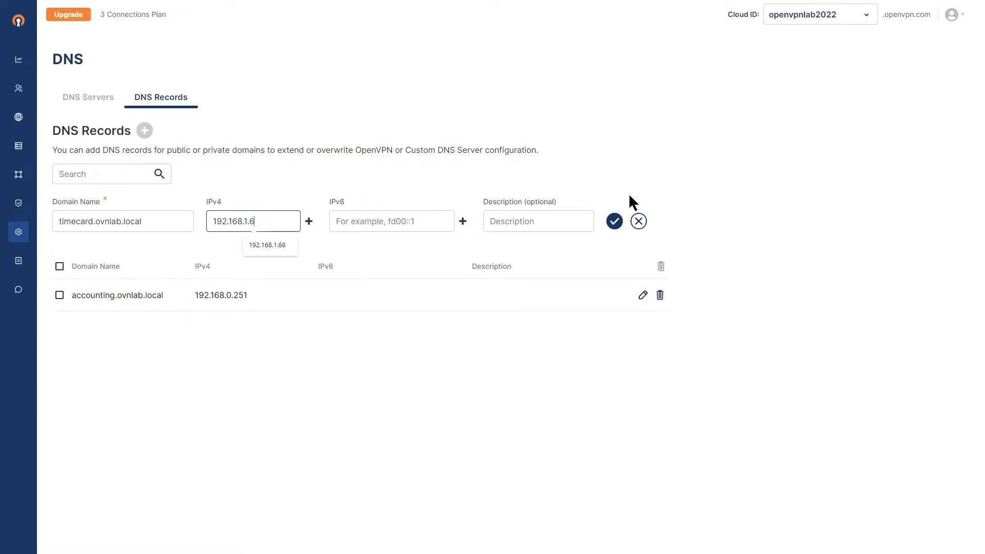
type("8")
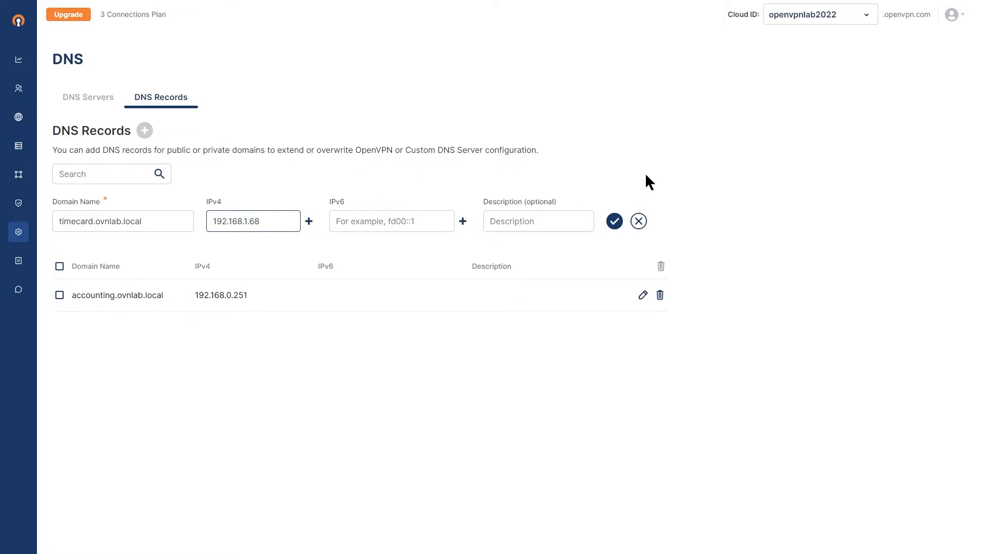
left_click(614, 222)
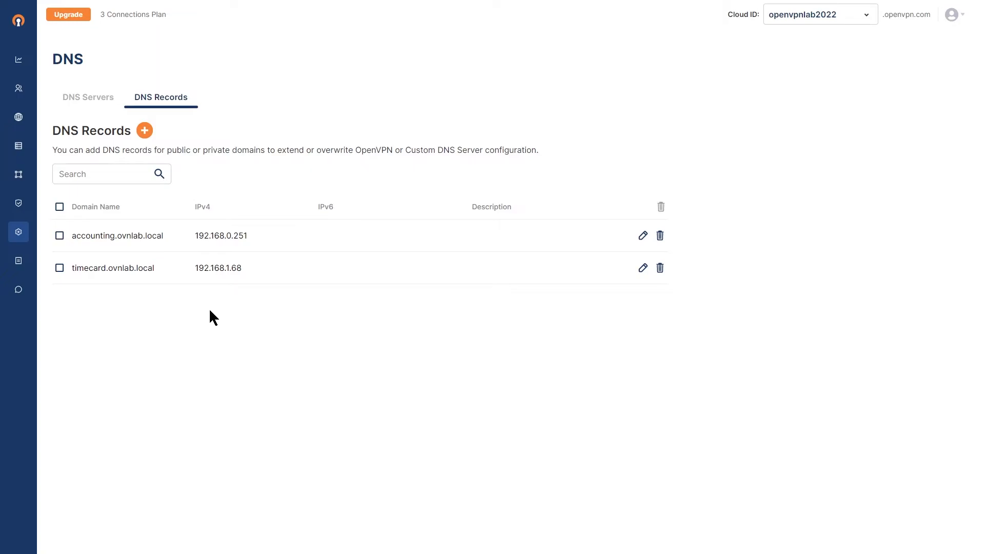
Step: Review the existing user groups and open the list of access groups
mouse_move(19, 94)
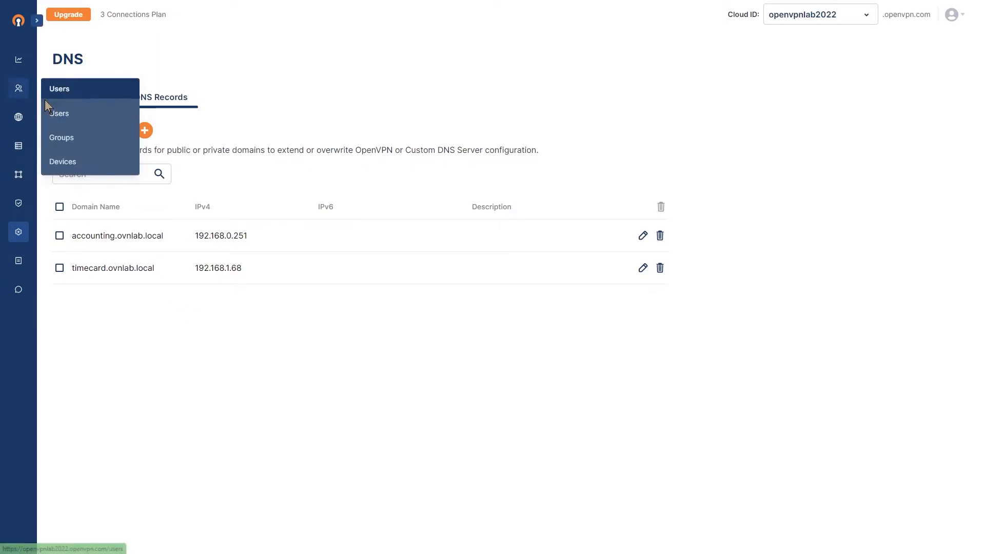
left_click(62, 138)
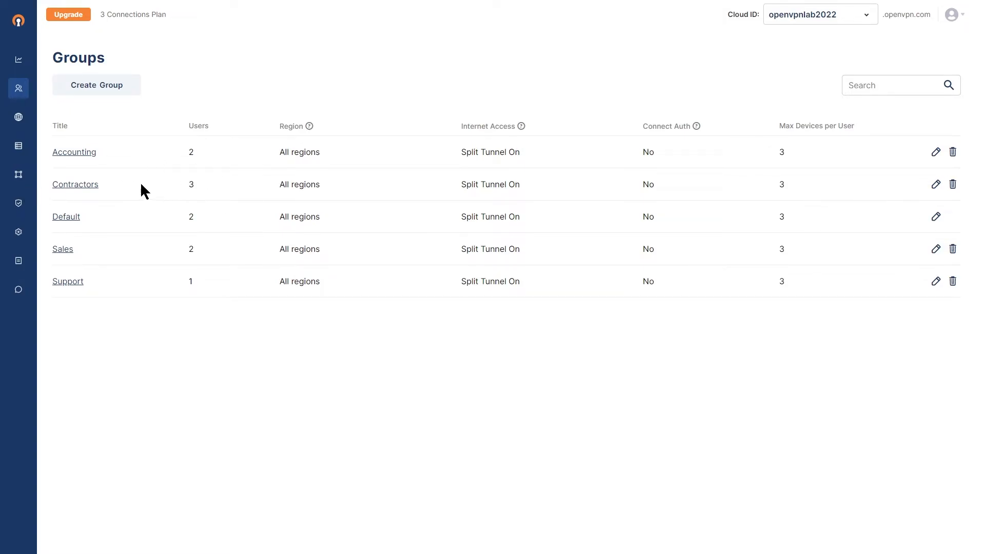
mouse_move(17, 180)
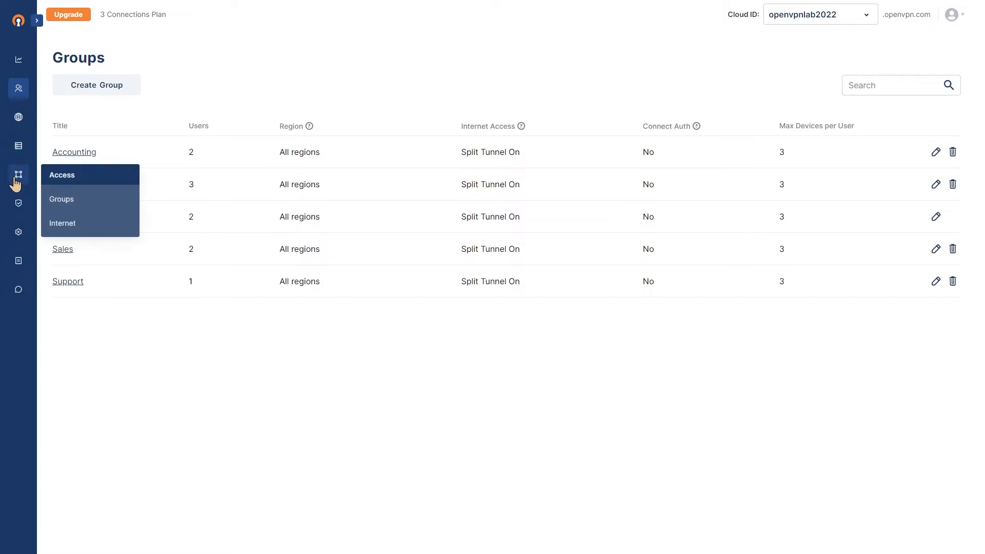
left_click(65, 200)
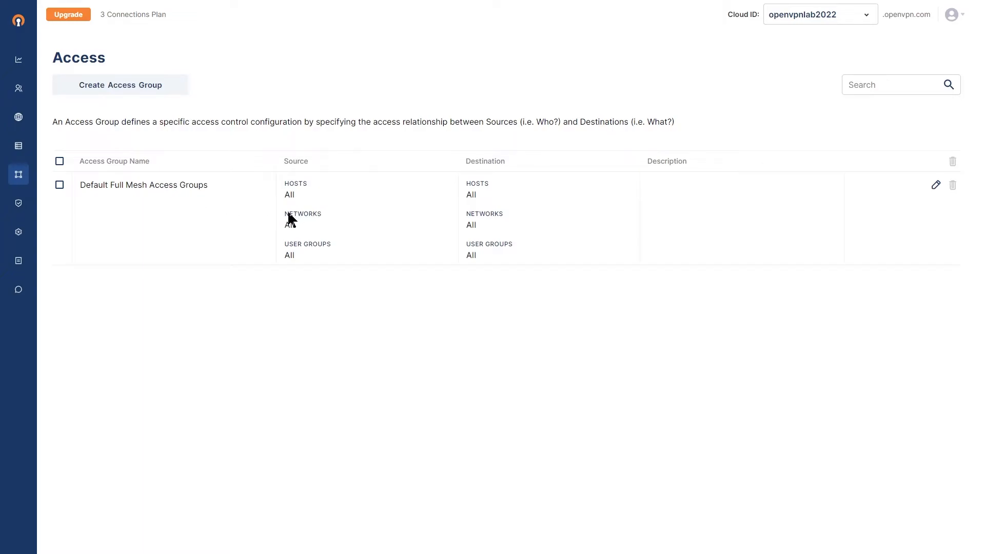
Step: Create an access group named Contractors giving the Contractors user group access to the Timecard service of the ZTAppAccess network
left_click(122, 90)
triple_click(143, 105)
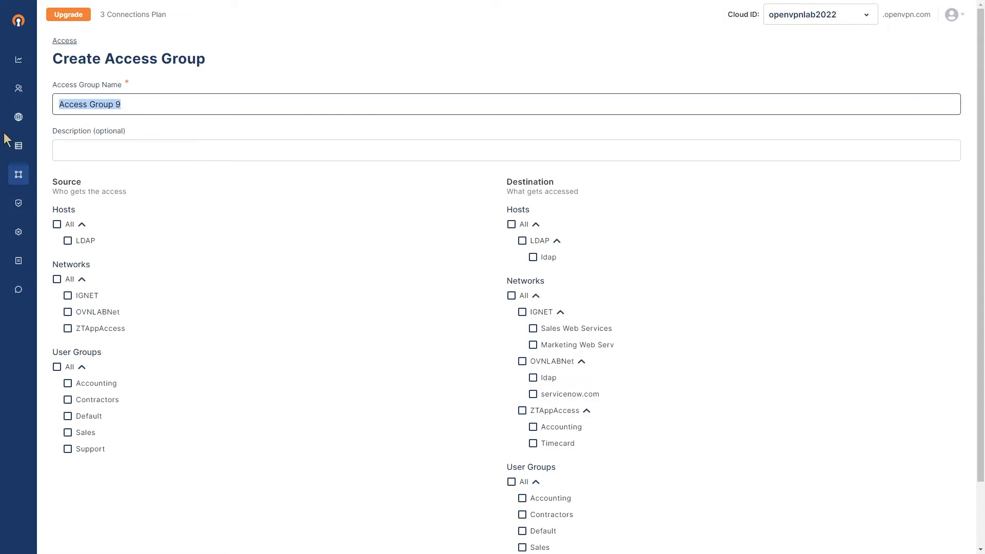
type("Cont")
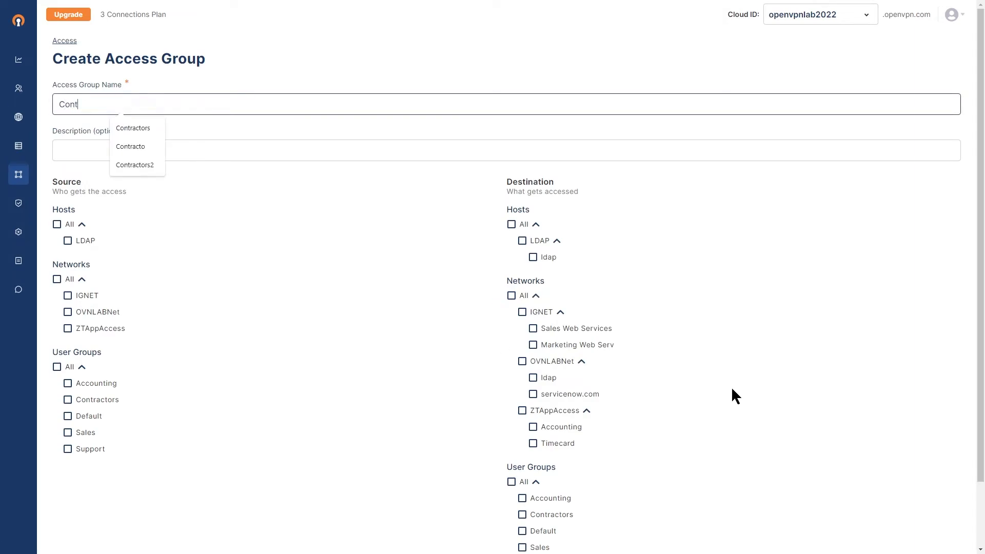
type("ractors")
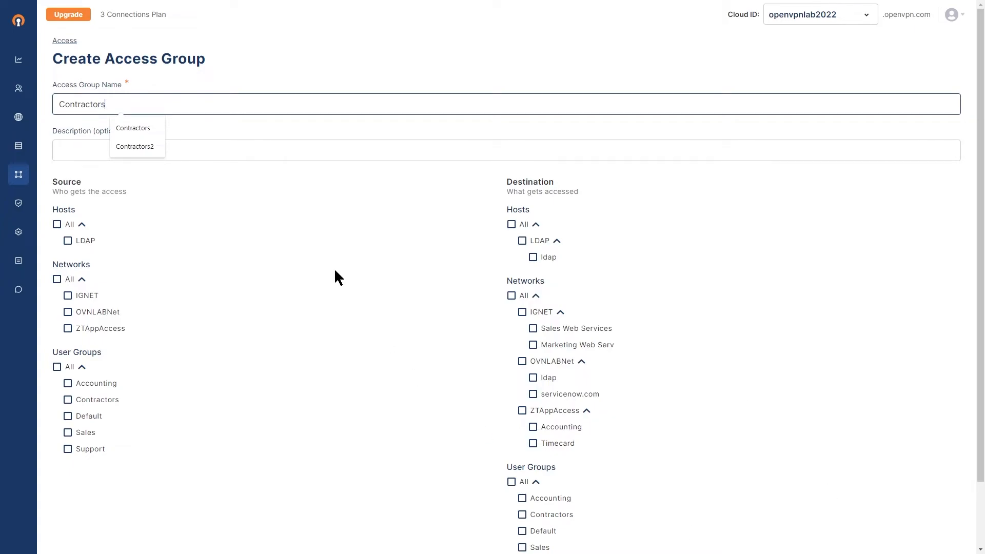
left_click(178, 198)
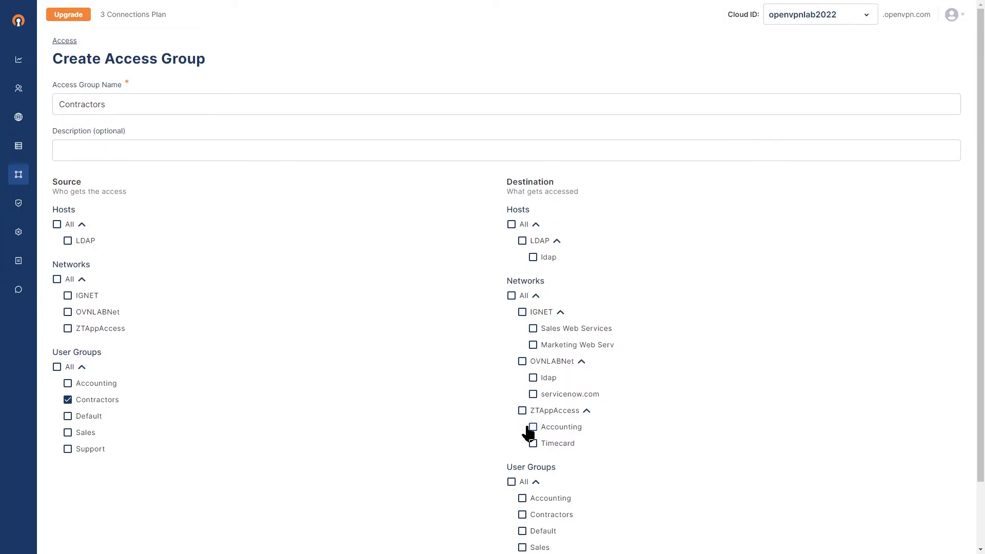
scroll(695, 461, "down", 2)
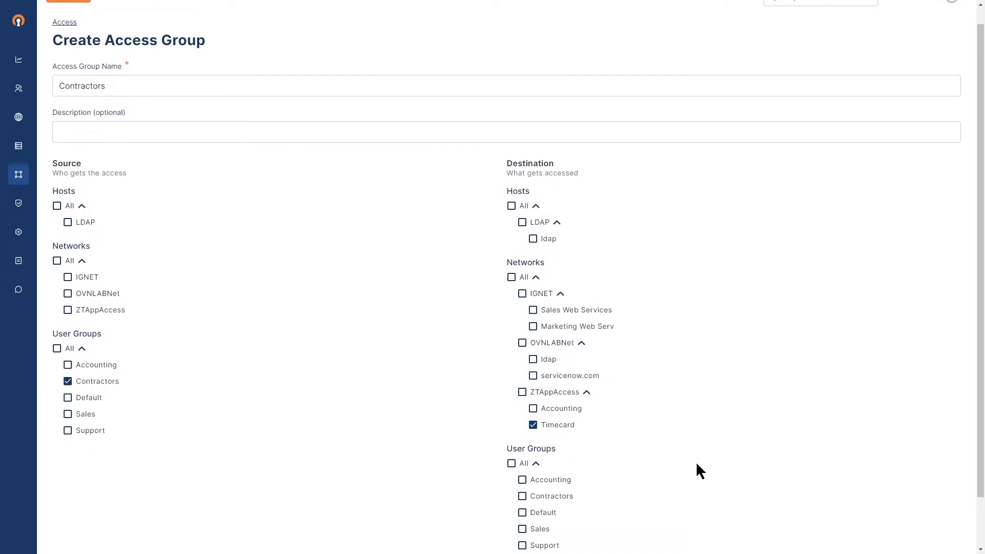
left_click(94, 531)
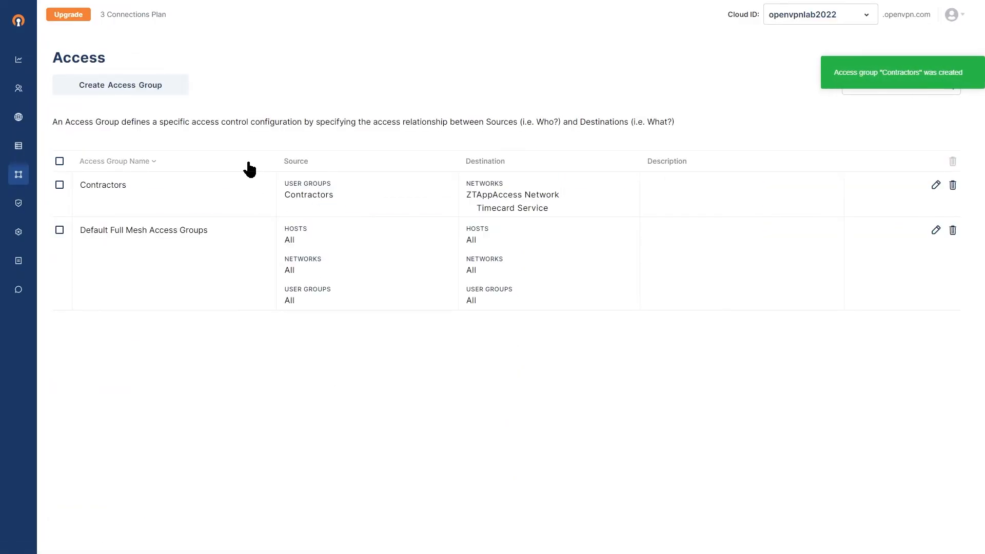
Step: Create an access group named Accounting giving the Accounting user group access to the Accounting service of the ZTAppAccess network
left_click(125, 88)
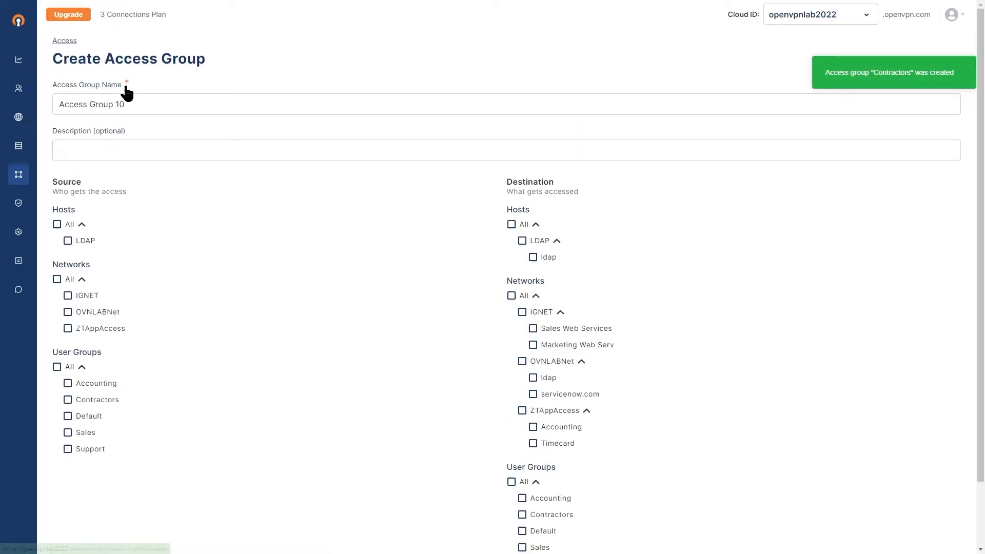
triple_click(156, 104)
type("Accounting")
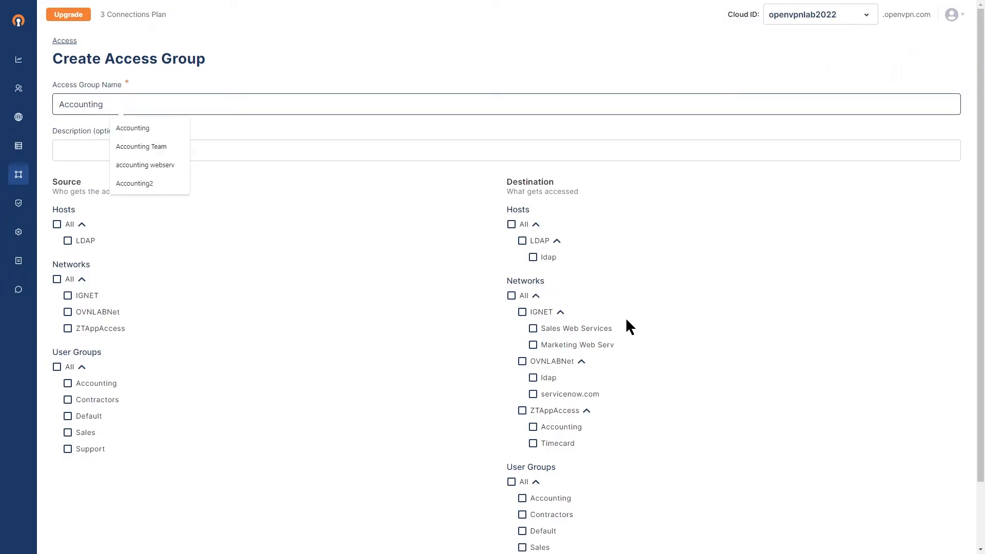
left_click(305, 267)
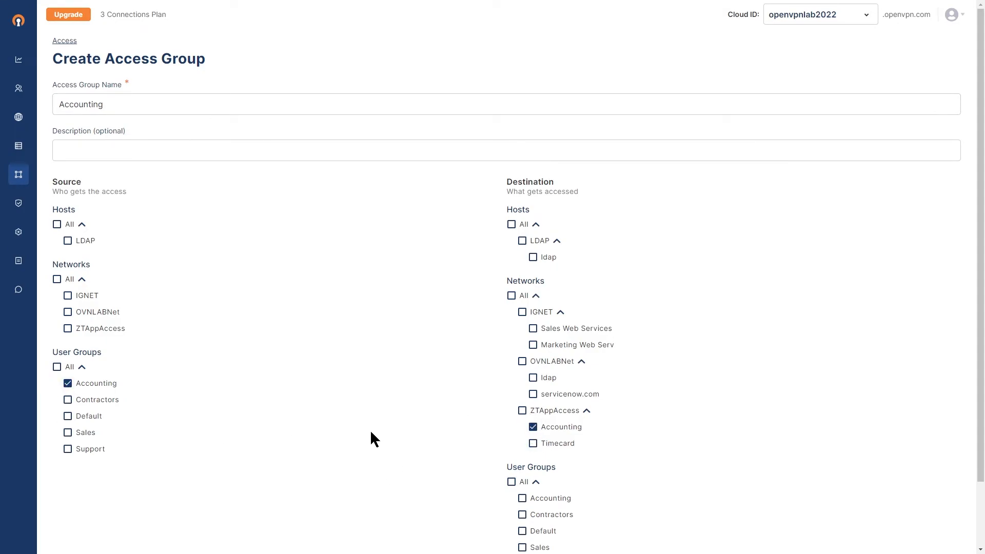
scroll(371, 431, "down", 2)
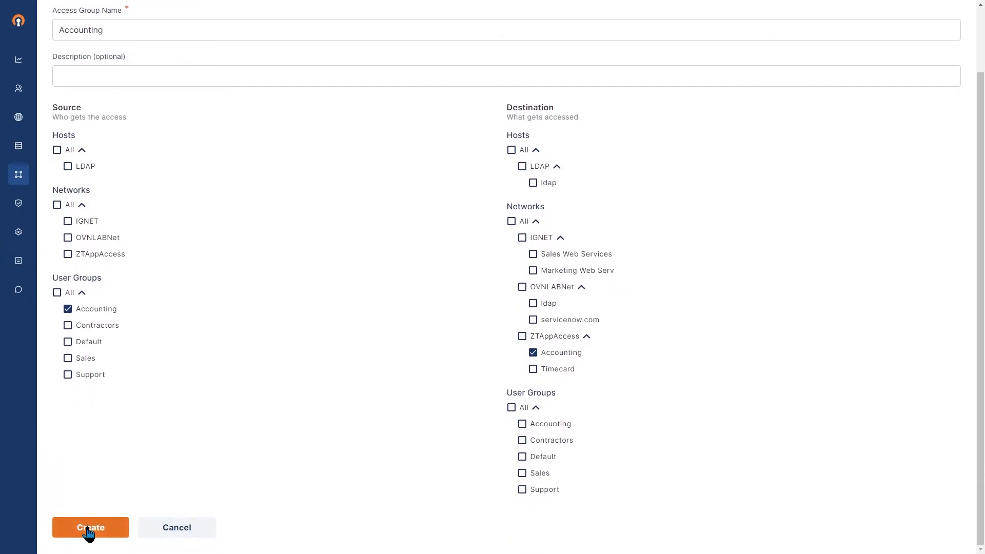
left_click(88, 532)
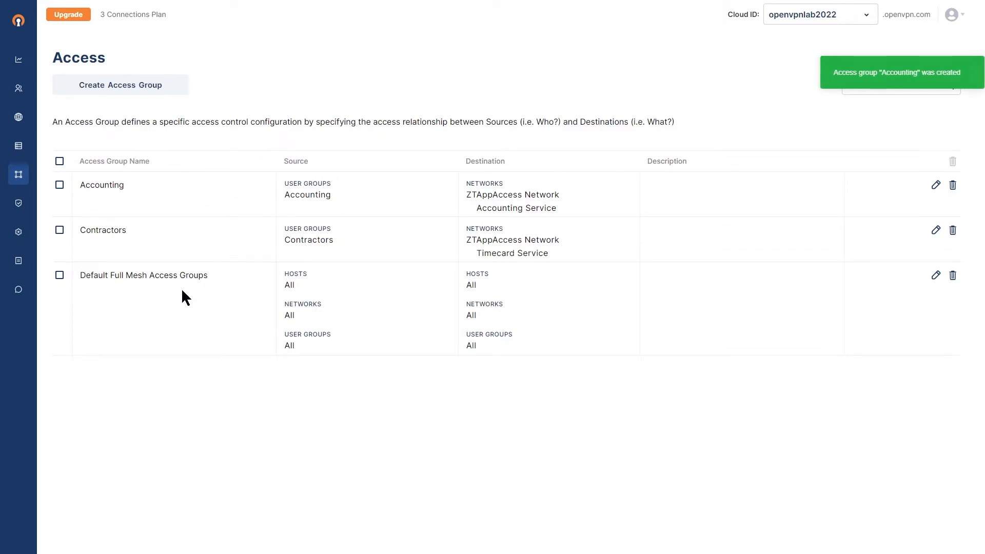
Step: Remove the Default Full Mesh Access Groups entry from the access groups and confirm its deletion
left_click(953, 275)
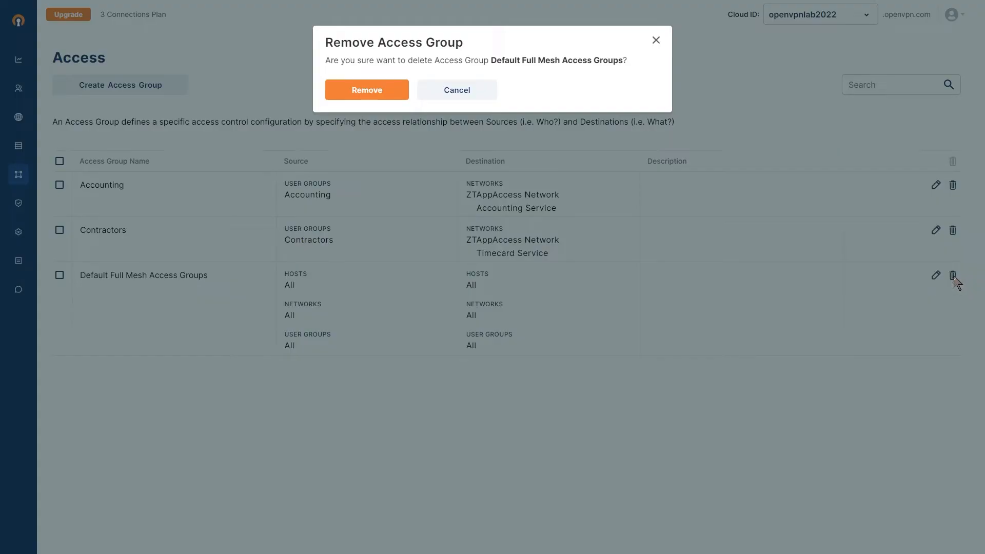
left_click(380, 91)
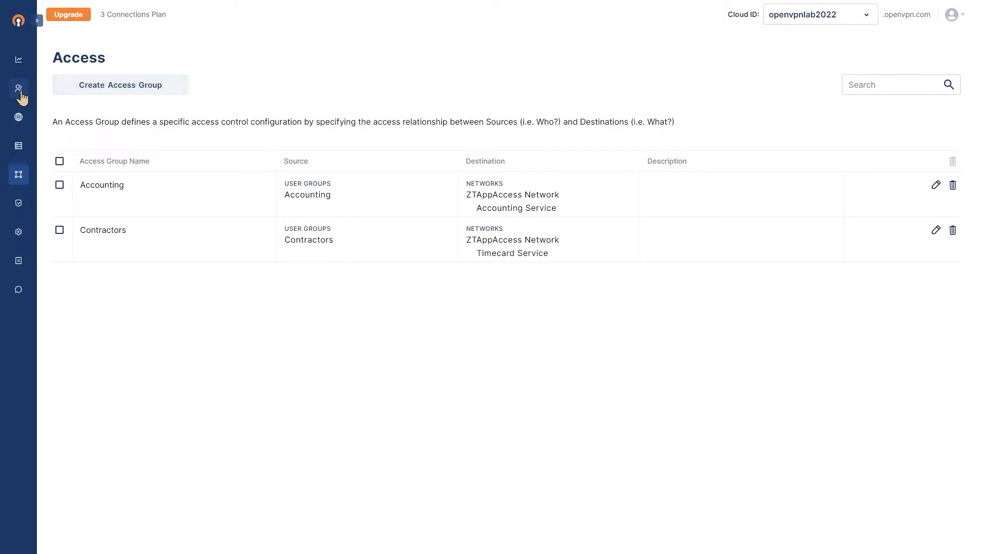
Step: Open the list of users and sort it by group to review the group memberships
mouse_move(21, 90)
left_click(59, 115)
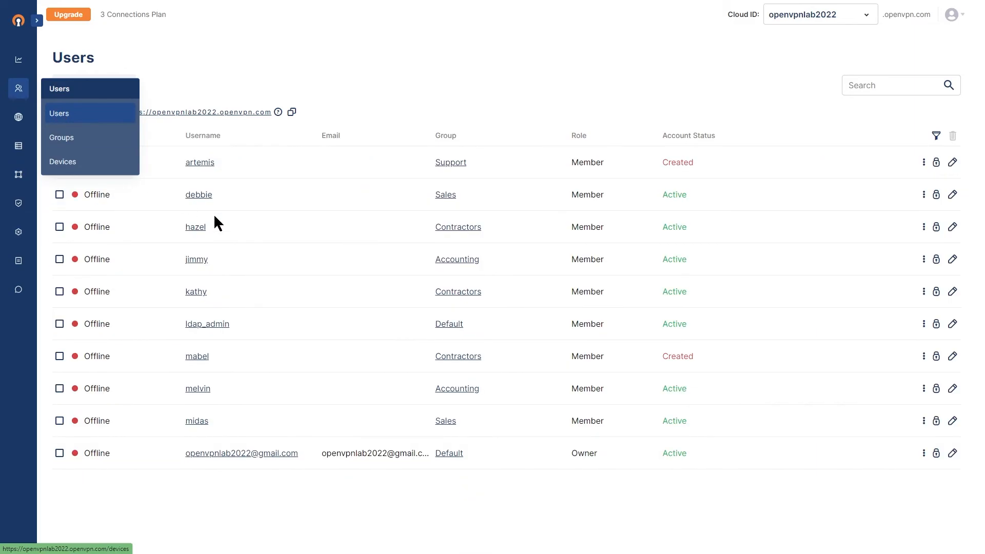
left_click(446, 136)
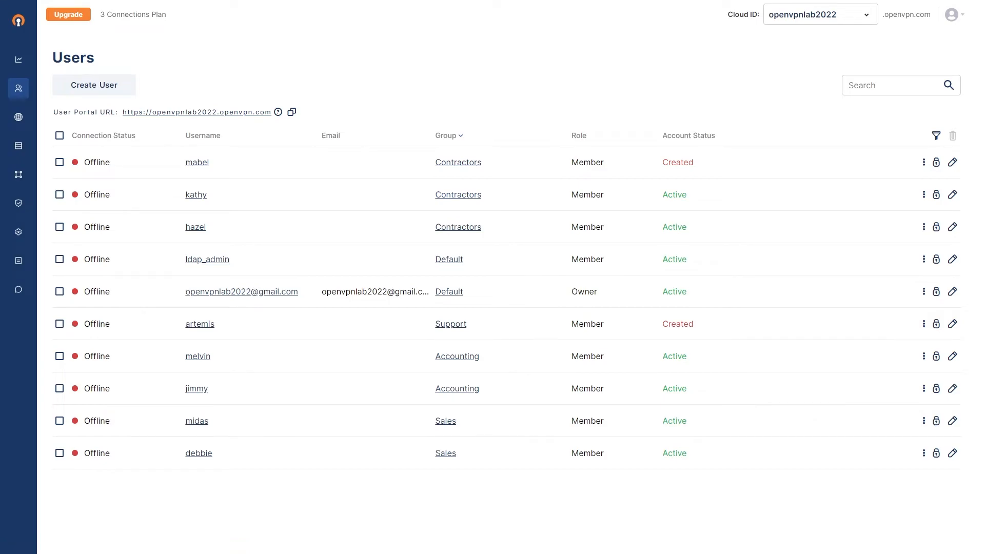
Step: Switch to OpenVPN Connect and connect the Los Angeles, CA profile of a user from the Contractors group
left_click(481, 542)
left_click(700, 213)
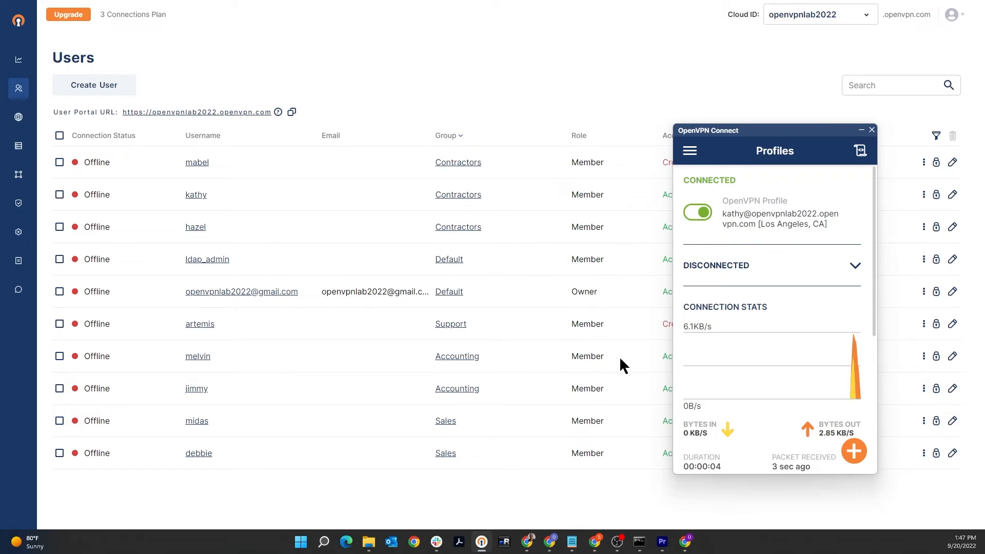
Step: Switch to Command Prompt and ping timecard.ovnlab.local to test access to the Timecard service
left_click(639, 541)
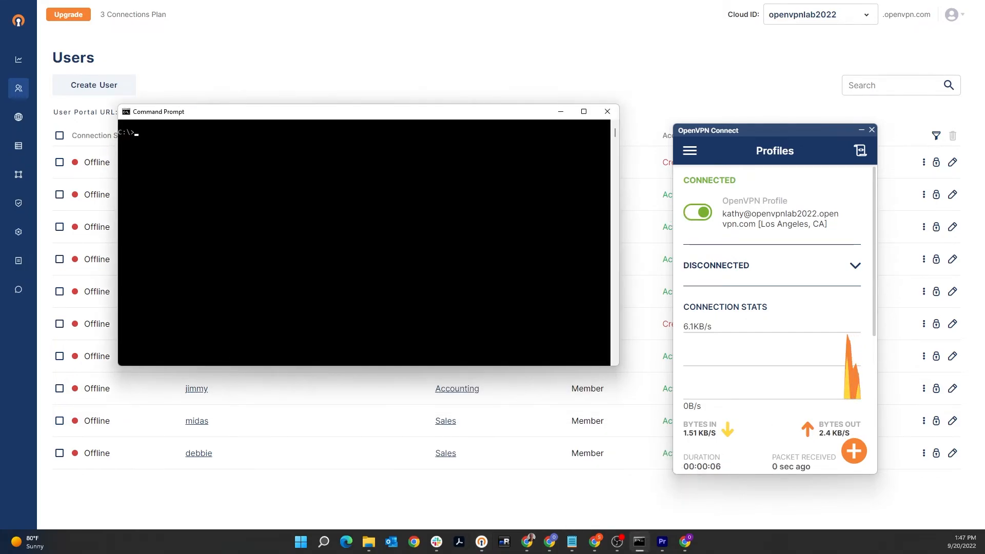
key("alt+Tab")
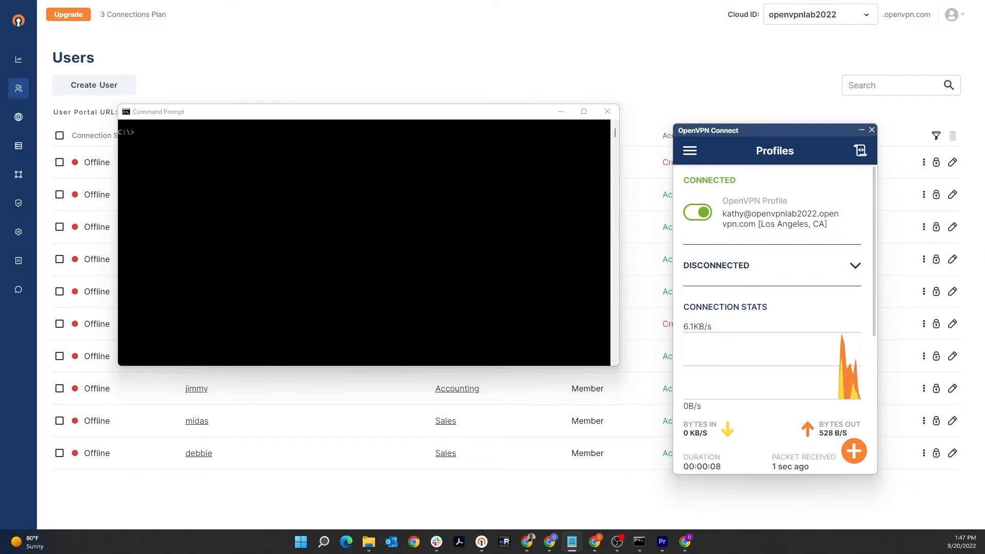
left_click(229, 153)
type("pin")
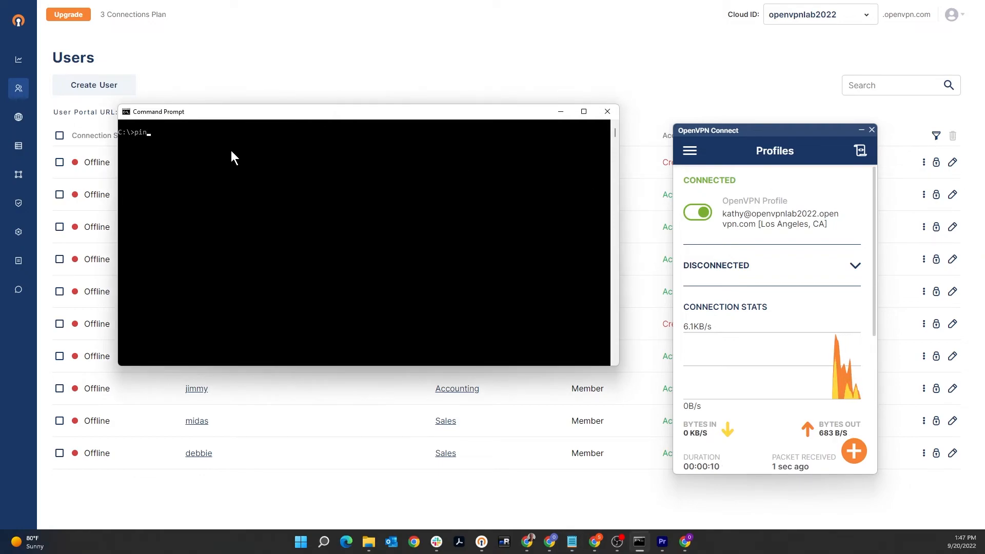
type("g timecard.ovnlab.local")
key("Return")
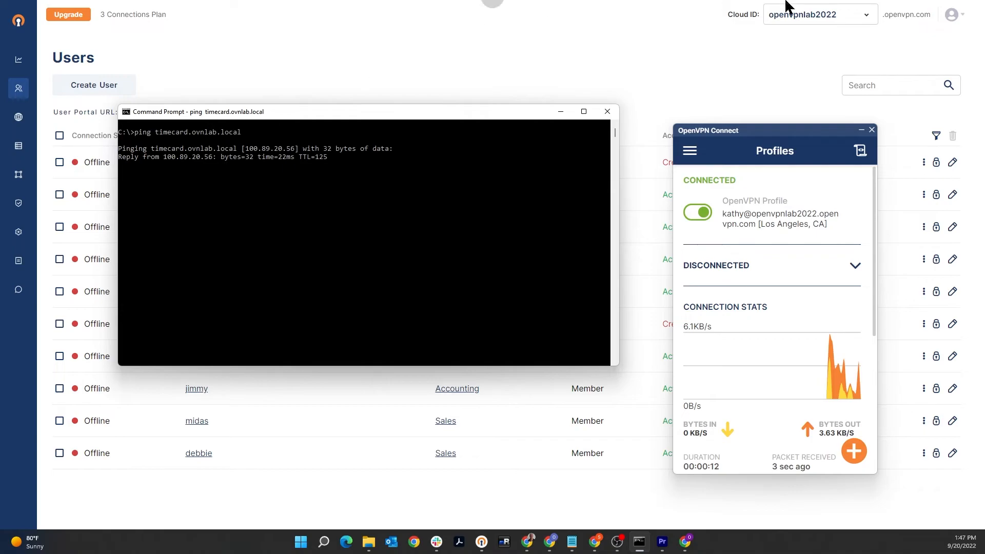
Step: Ping accounting.ovnlab.local to test access to the Accounting service, rerunning the command without the stray character after the hostname
key("alt+Tab")
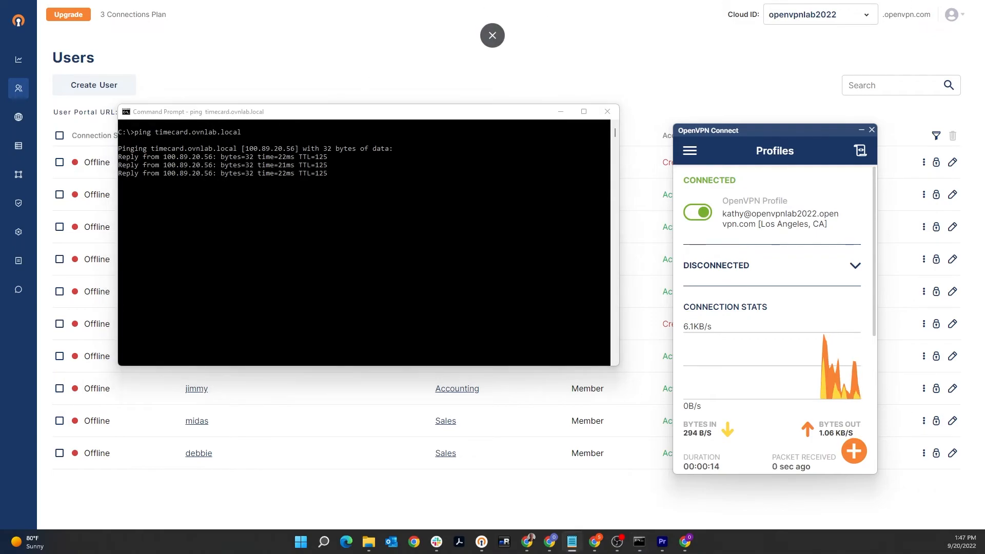
left_click(162, 247)
type("ping")
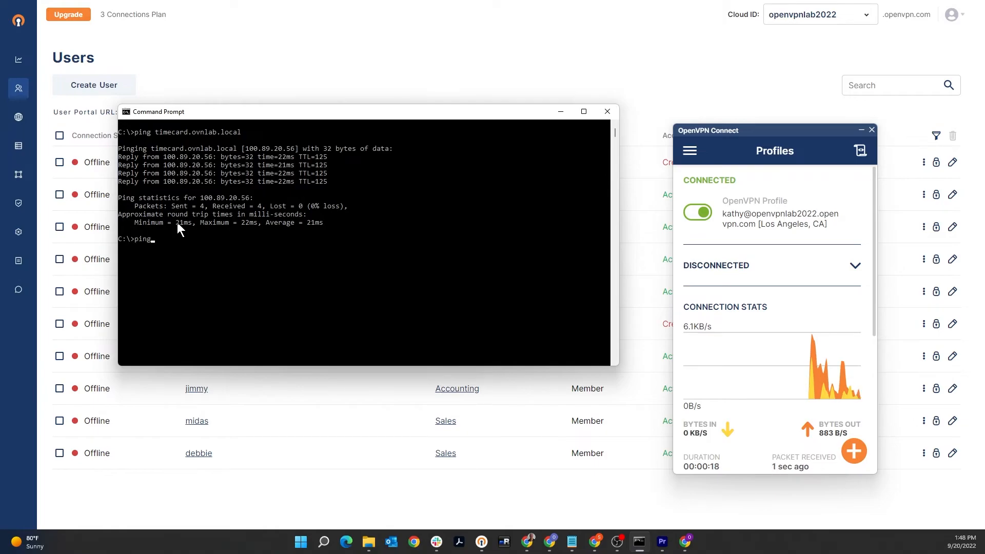
type(" accounting.ovnlab.local'")
key("Return")
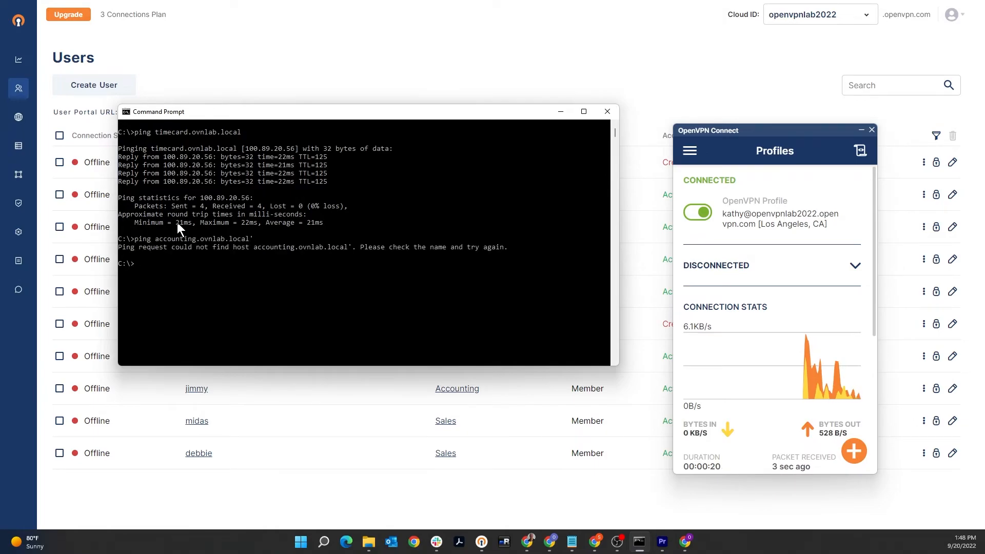
key("Up")
key("BackSpace")
key("Return")
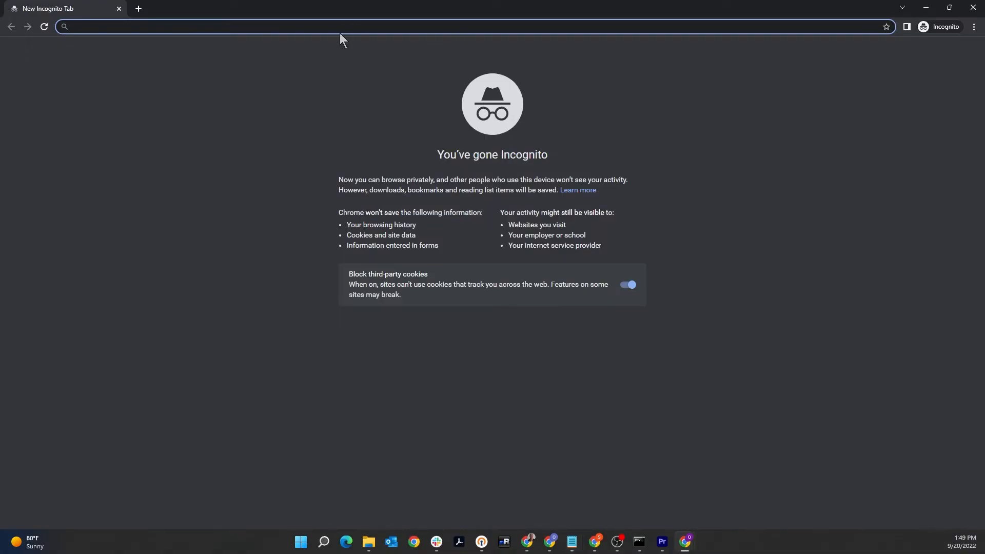
Step: Load timecard.ovnlab.local in the incognito browser window to test the Contractors user's web access to the Timecard service
key("alt+Tab")
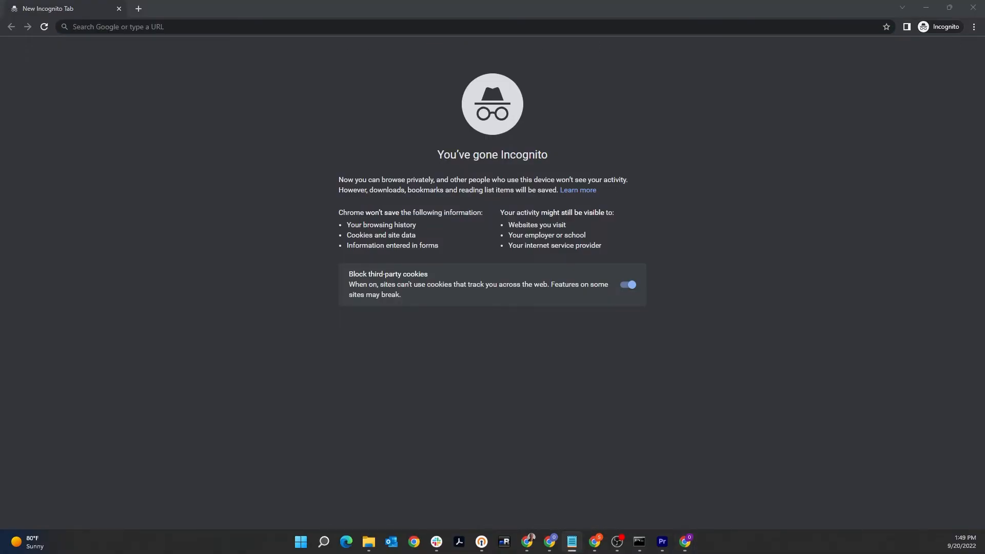
left_click(216, 29)
type("http://timecard.ovnlab.local")
key("Return")
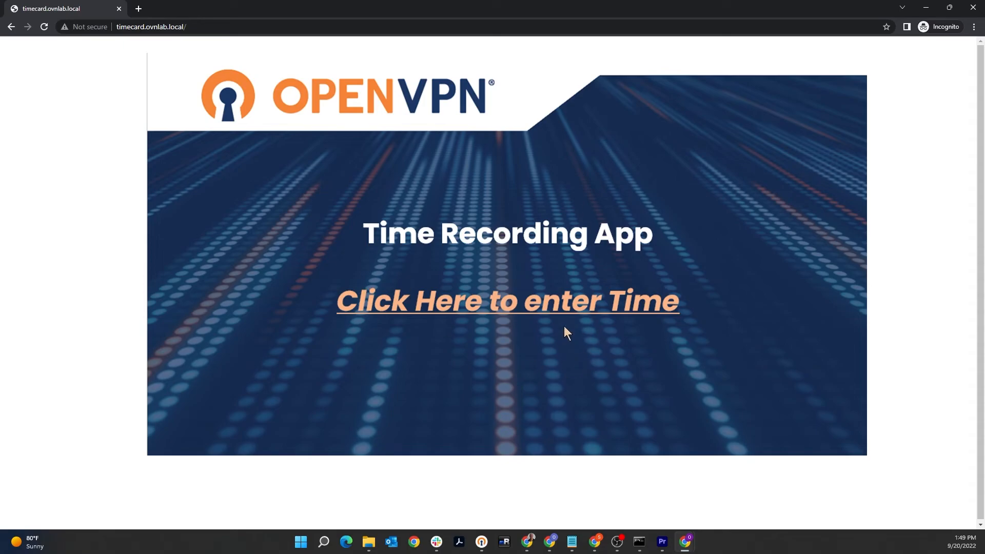
Step: Load accounting.ovnlab.local to test the Contractors user's web access to the Accounting service, and close the incognito browser window
key("alt+Tab")
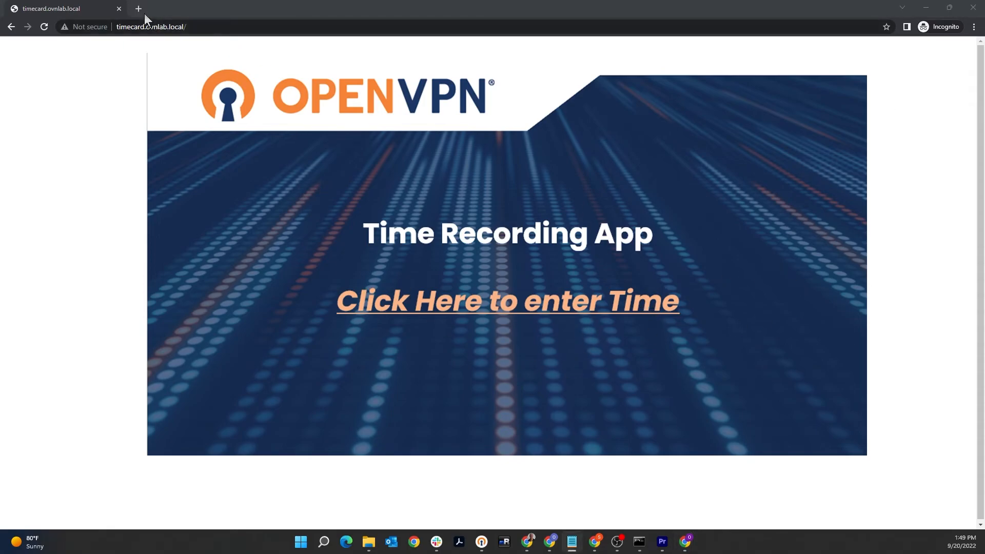
left_click(193, 23)
type("http://accounting.ovnlab.local/")
key("Return")
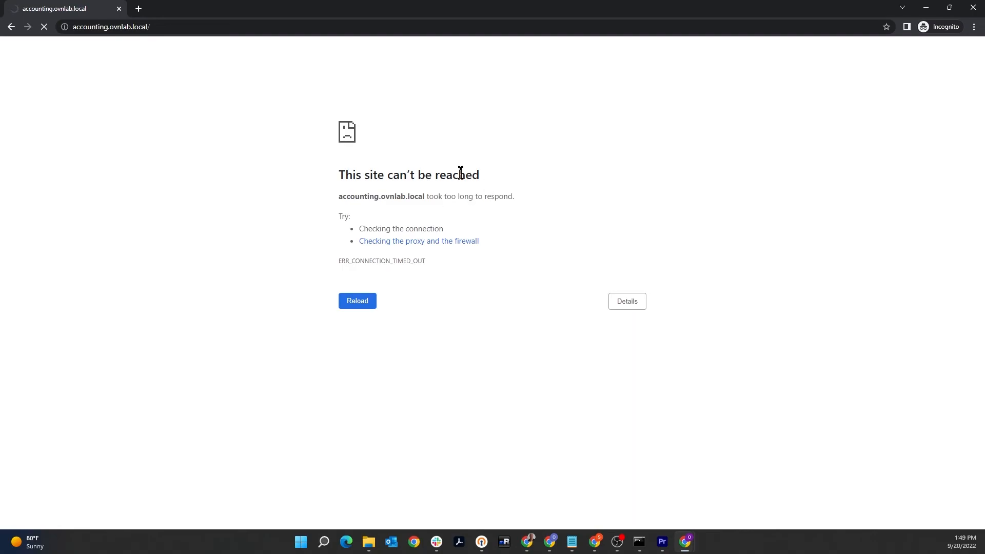
left_click(973, 8)
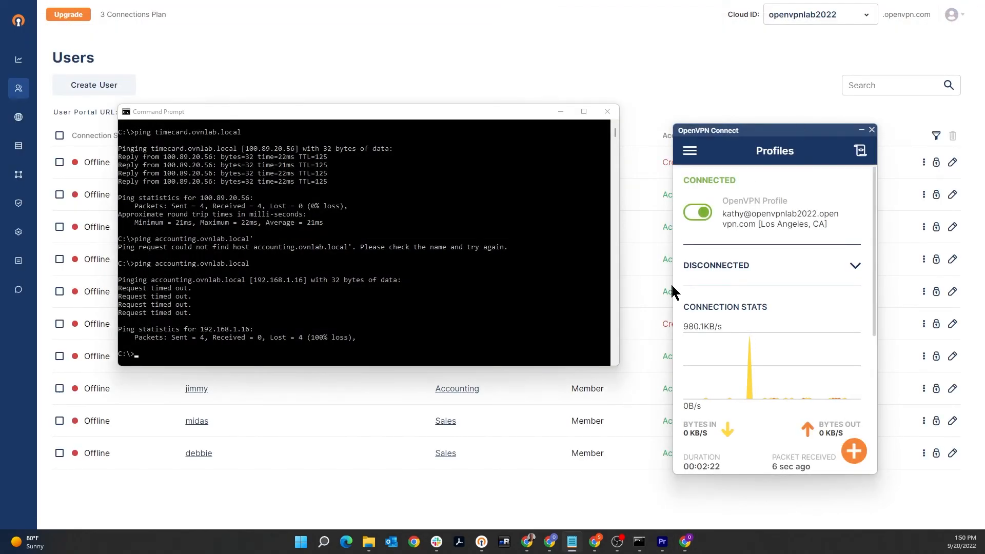
Step: In OpenVPN Connect, disconnect the Contractors user's profile and connect the Los Angeles, CA profile of the Accounting group user
left_click(688, 214)
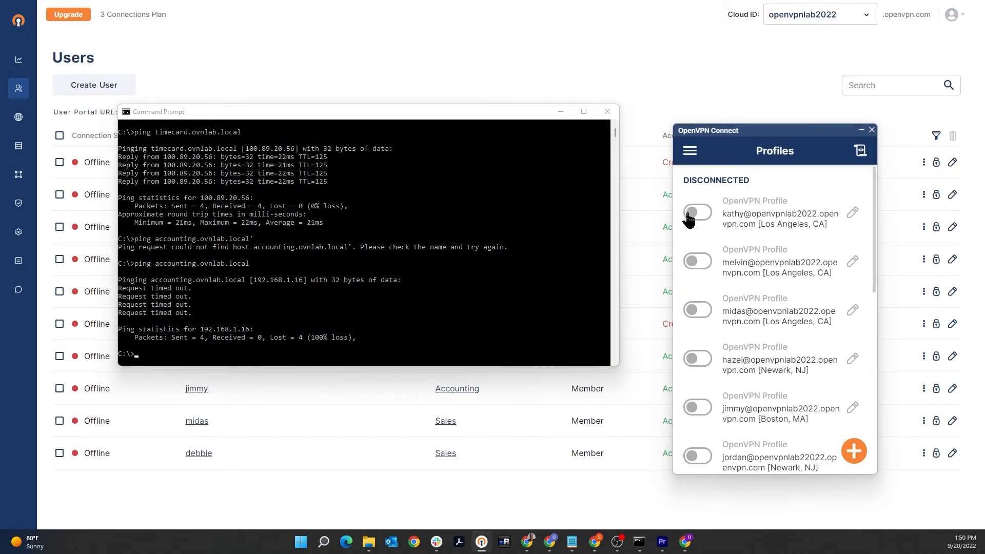
left_click(561, 112)
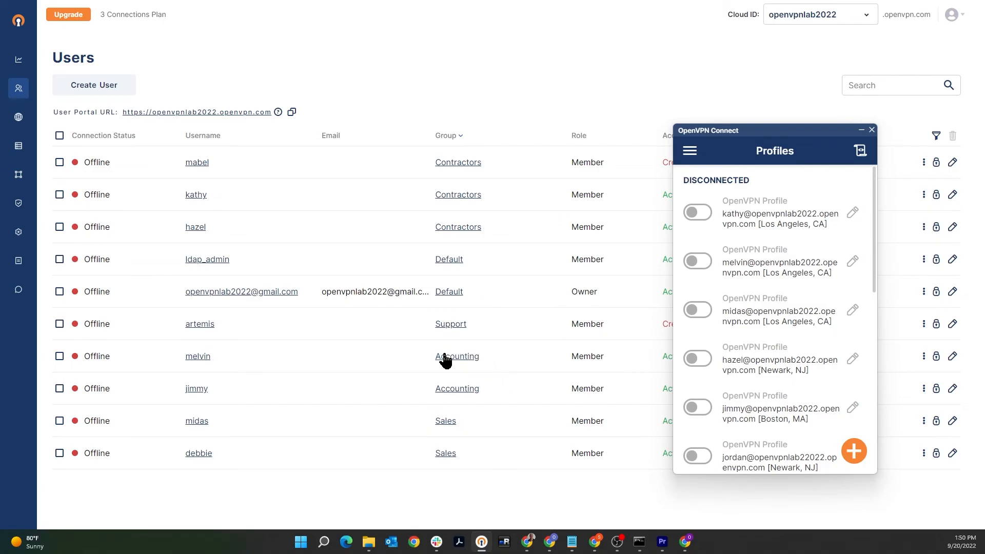
left_click(705, 266)
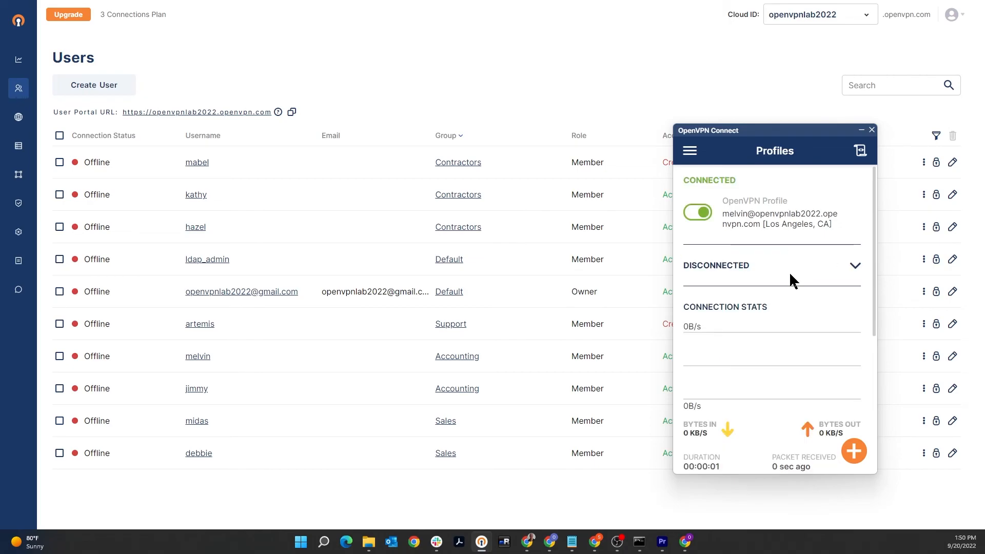
Step: Switch to Command Prompt and ping accounting.ovnlab.local to test the Accounting user's access to the Accounting service
left_click(639, 542)
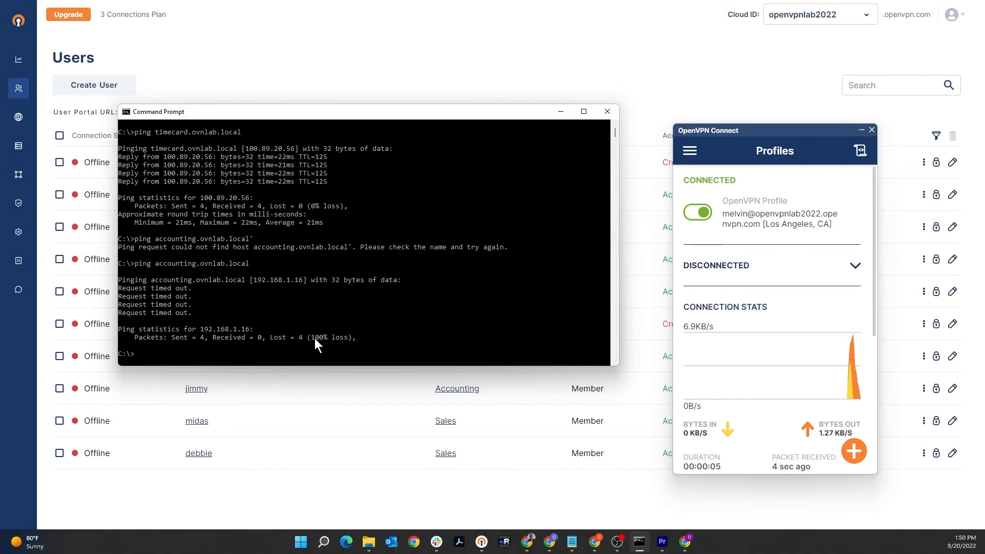
key("Up")
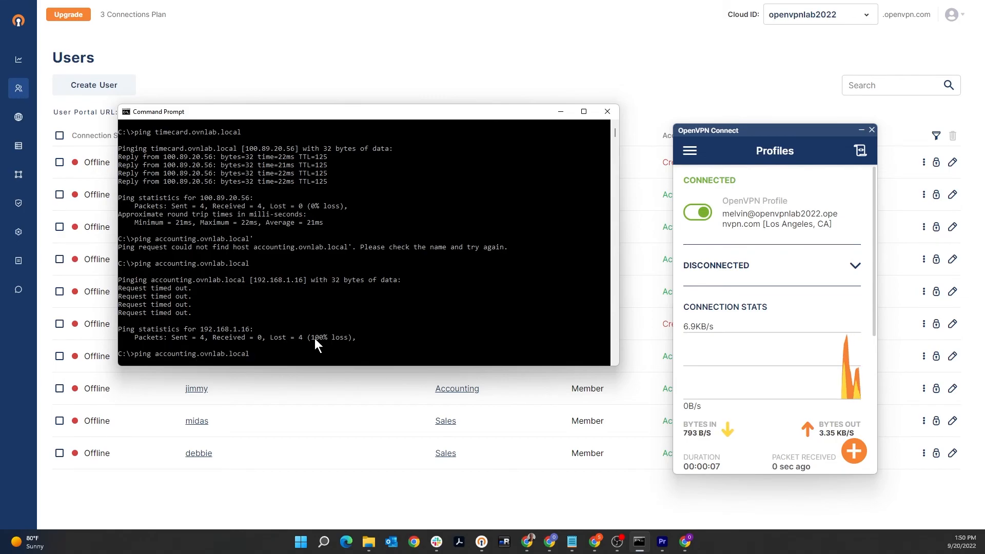
key("Return")
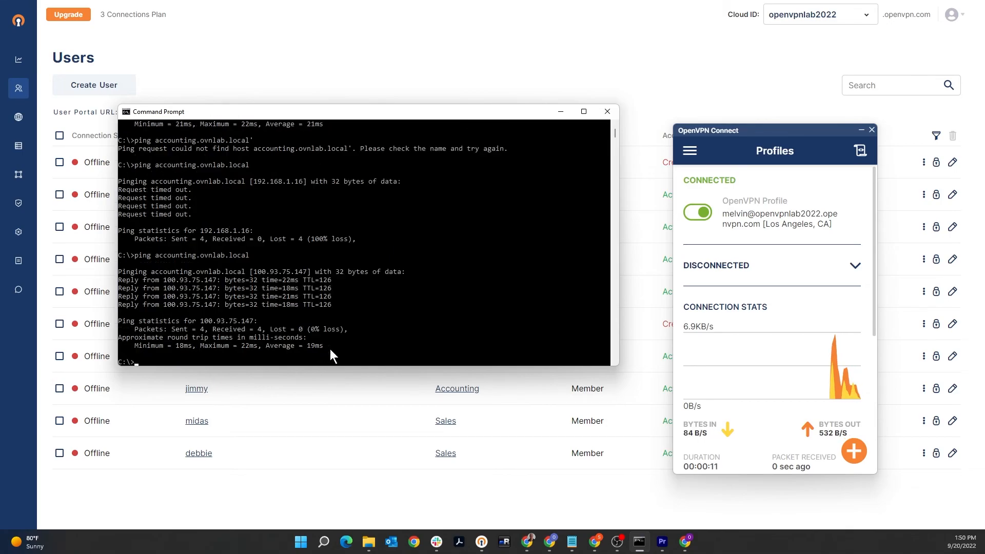
Step: Ping timecard.ovnlab.local to test the Accounting user's access to the Timecard service
key("Up")
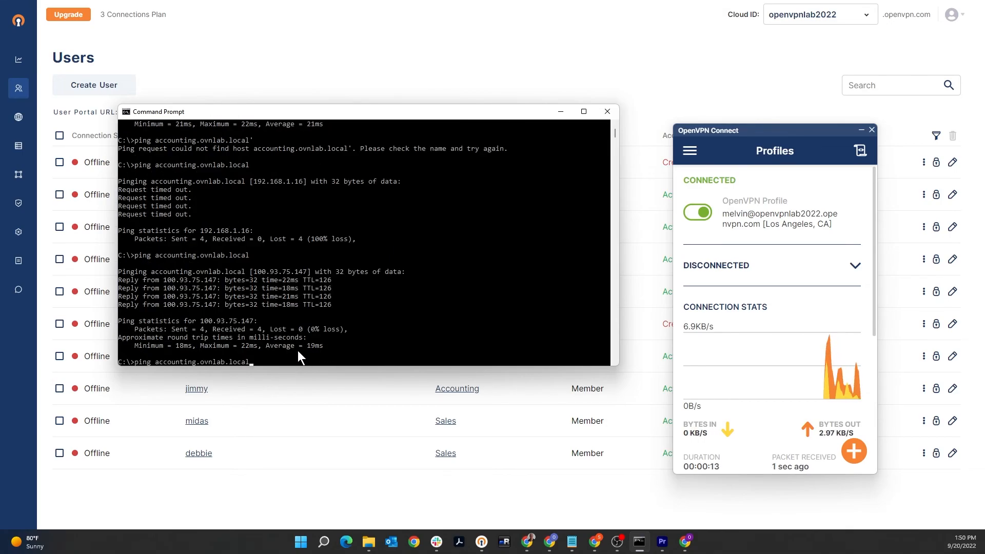
key("Up")
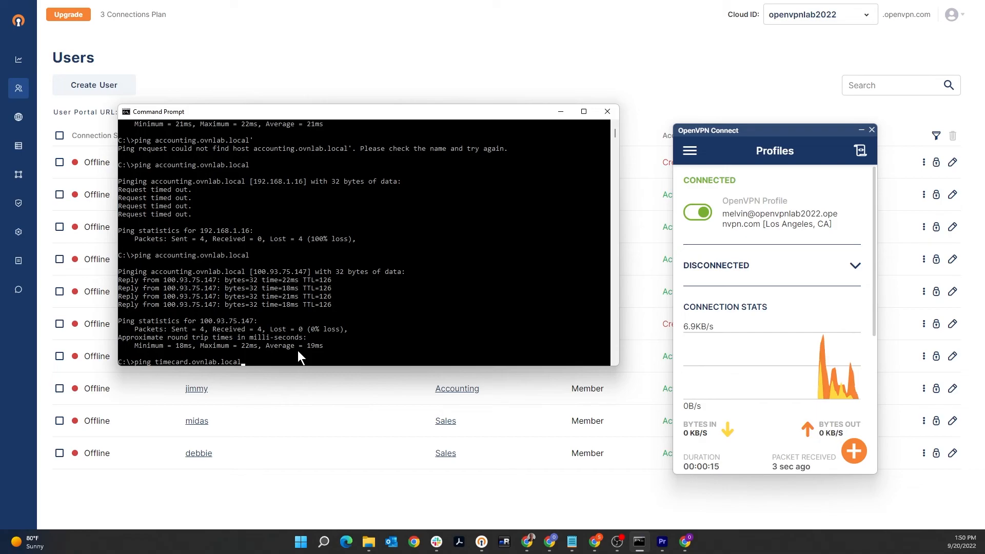
key("Return")
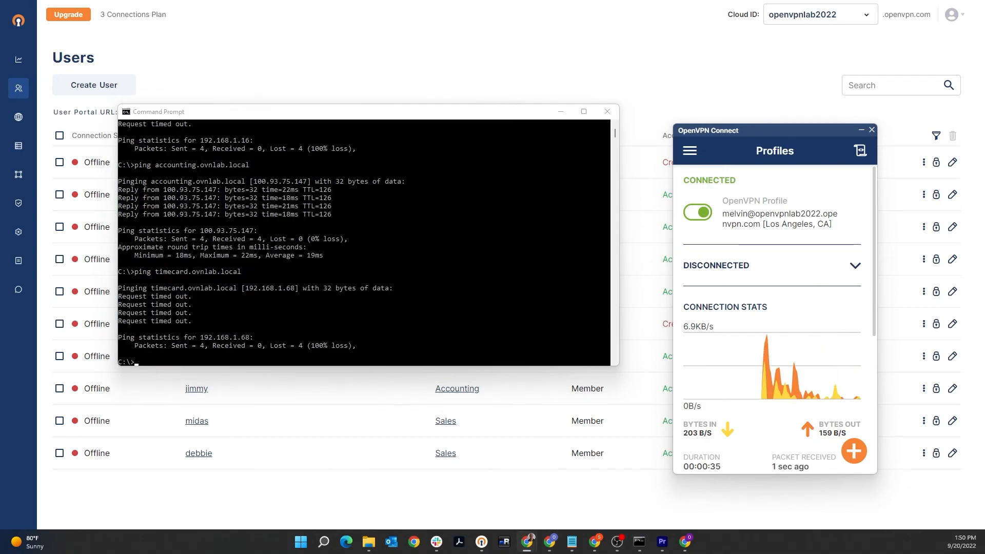
Step: Switch to a new Chrome incognito window and load accounting.ovnlab.local to test the Accounting user's web access to the Accounting service
left_click_drag(984, 20, 618, 1)
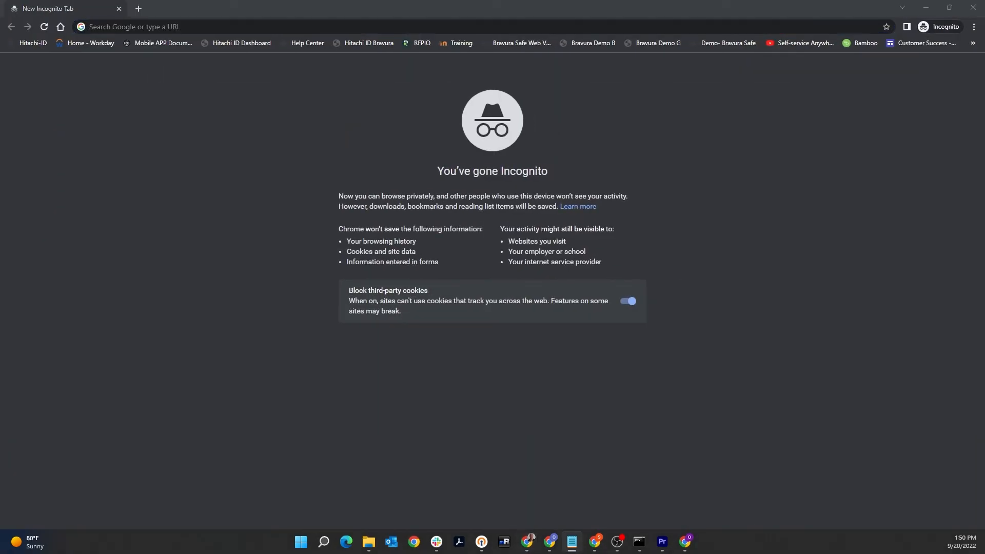
left_click(160, 27)
type("http://accounting.ovnlab.local")
key("Return")
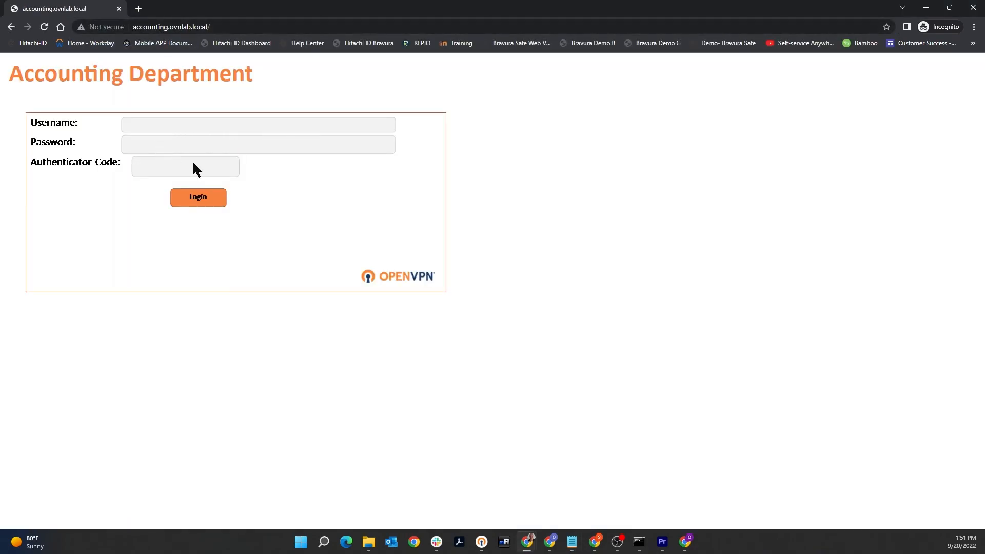
Step: Load timecard.ovnlab.local in the same browser window to test the Accounting user's web access to the Timecard service
key("alt+Tab")
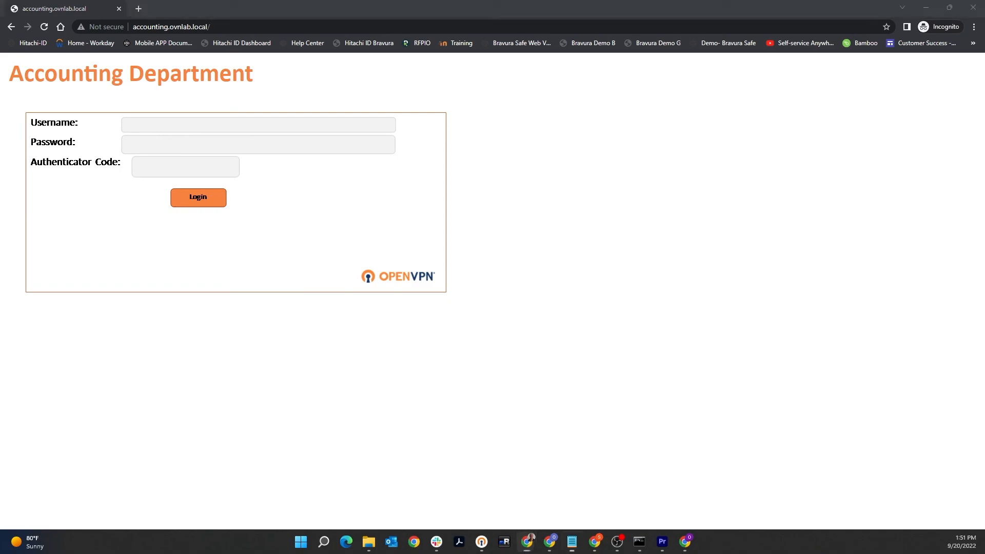
left_click(219, 21)
type("http://timecard.ovnlab.local/")
key("Return")
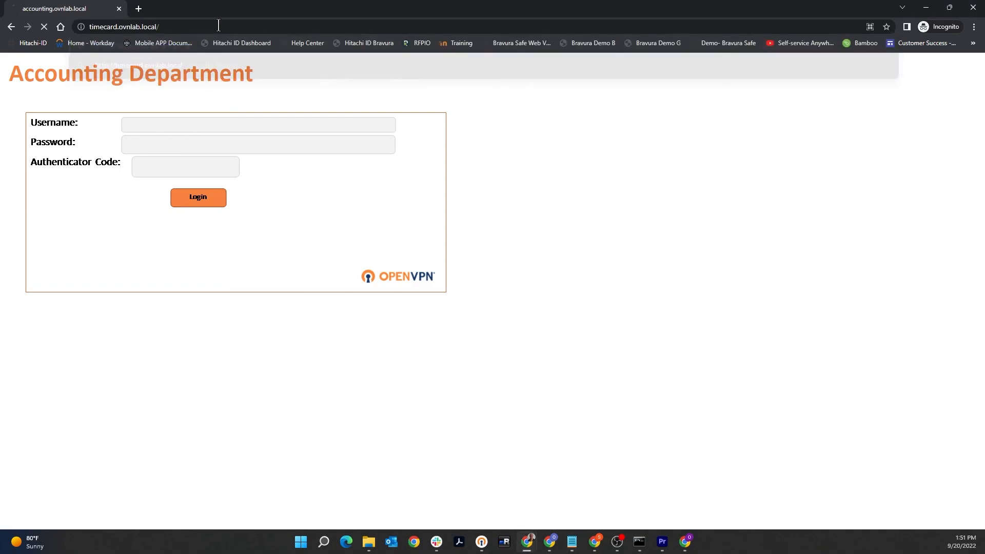